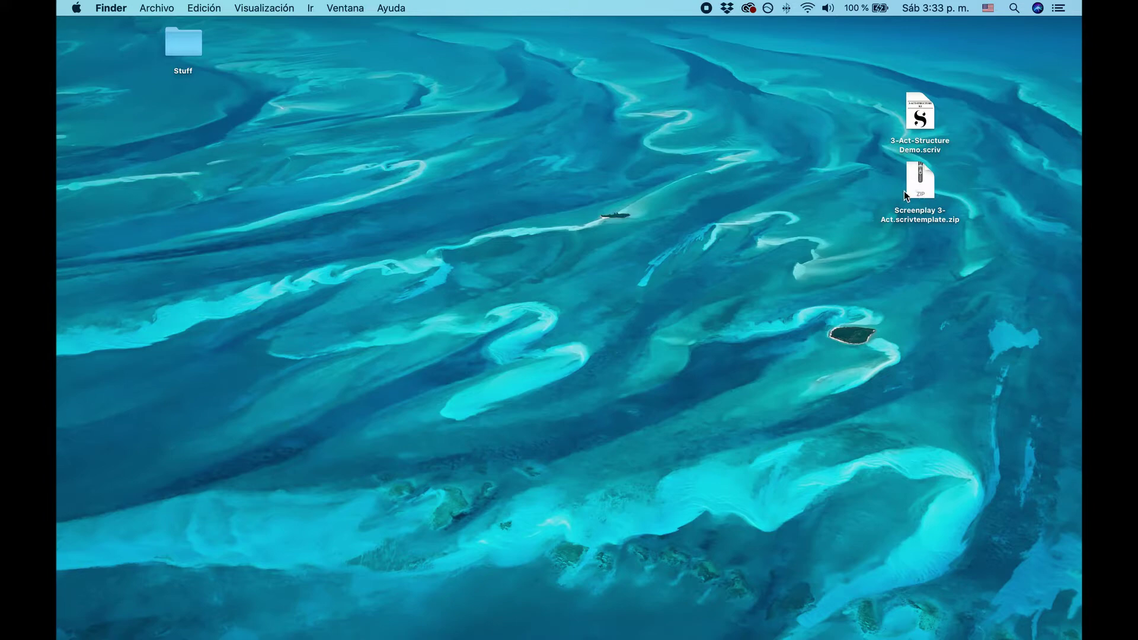
Extract the Screenplay 3-Act.scrivtemplate.zip archive on the desktop and move the archive and extracted template apart.
double_click(922, 181)
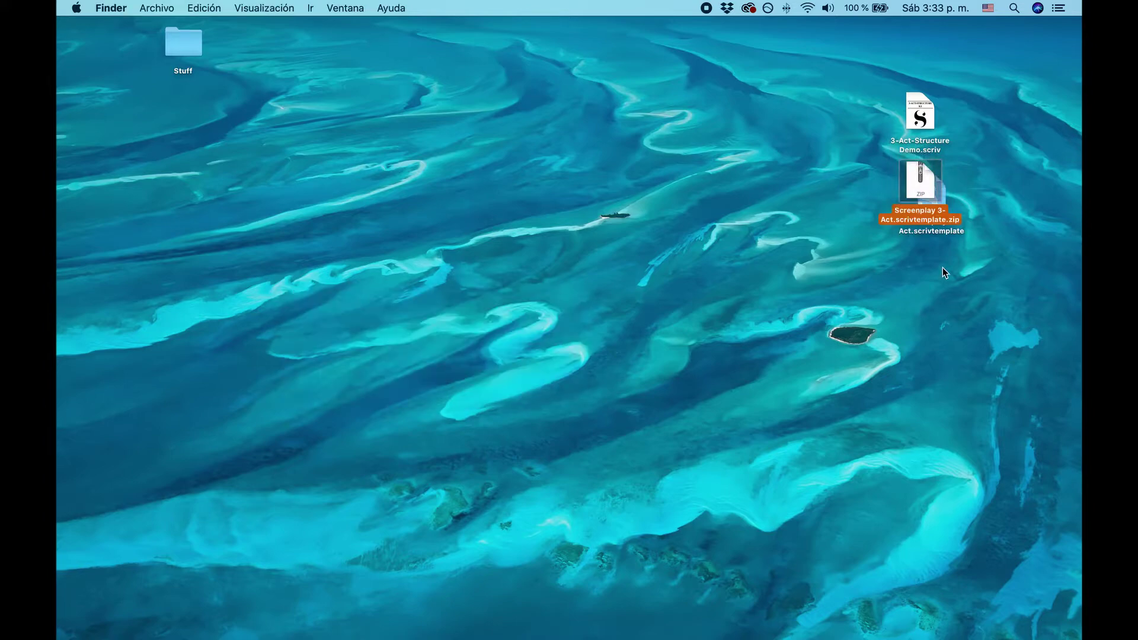
left_click_drag(923, 183, 902, 311)
left_click_drag(930, 232, 729, 368)
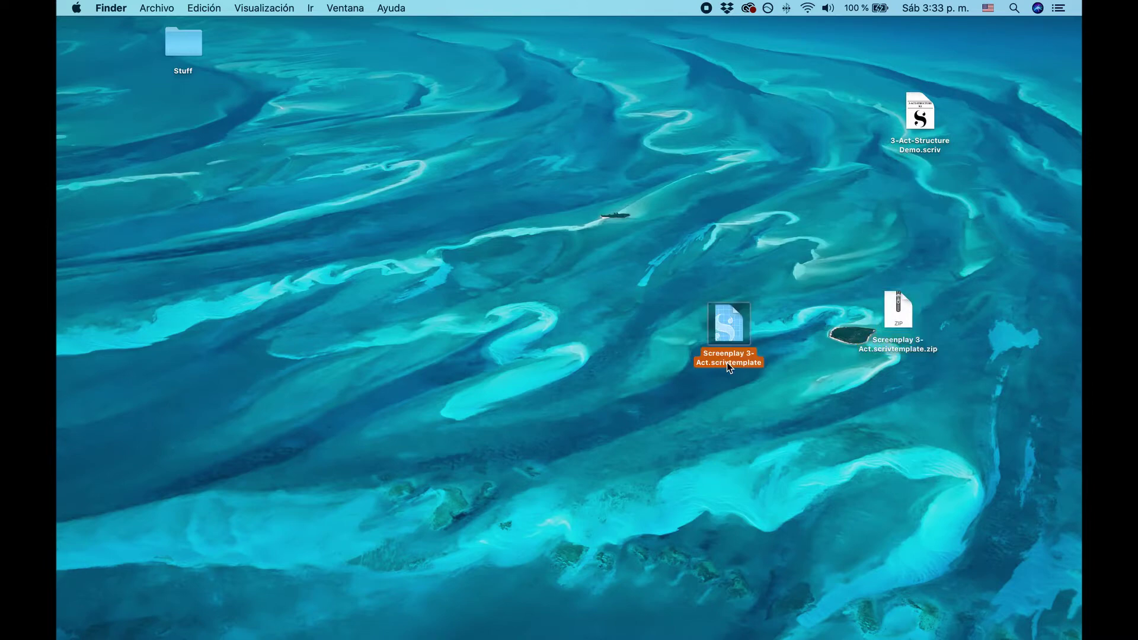
Launch Scrivener through a system search.
key("super+space")
type("scriveer")
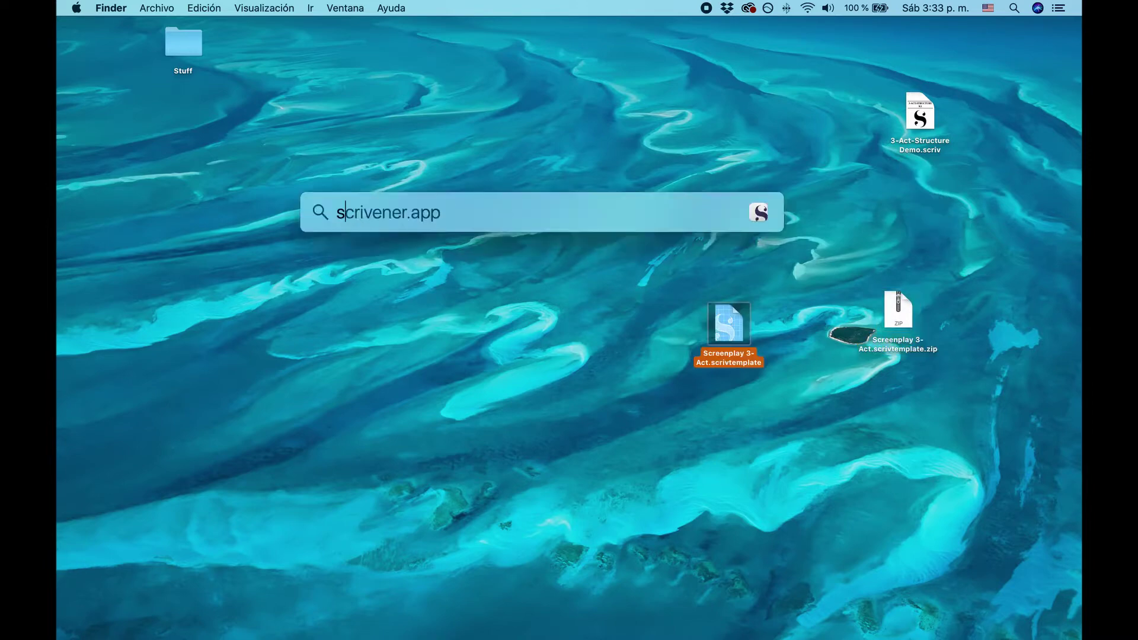
key("BackSpace")
key("BackSpace")
type("ner")
key("Return")
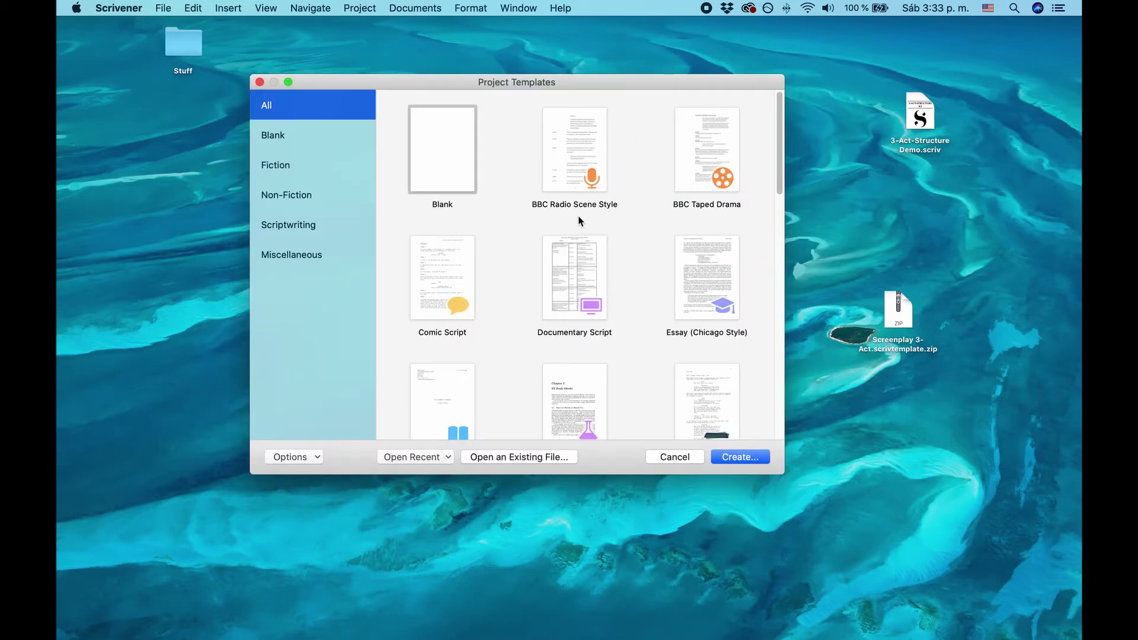
Import Screenplay 3-Act.scrivtemplate from the Desktop into the Scriptwriting project templates.
left_click(317, 224)
scroll(642, 261, "down", 5)
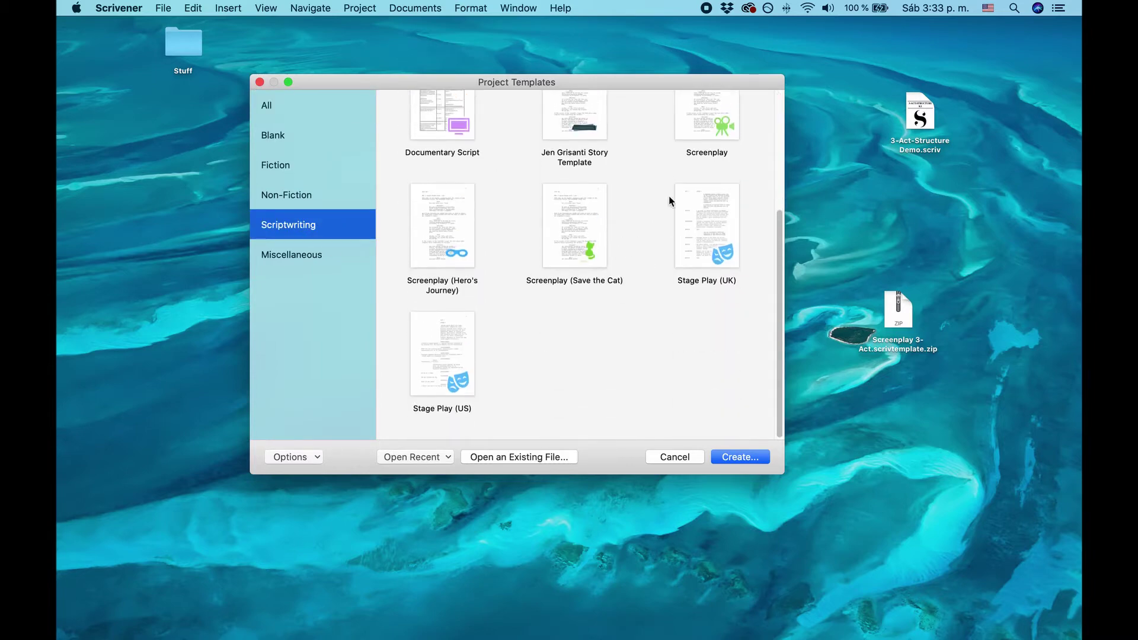
left_click(317, 459)
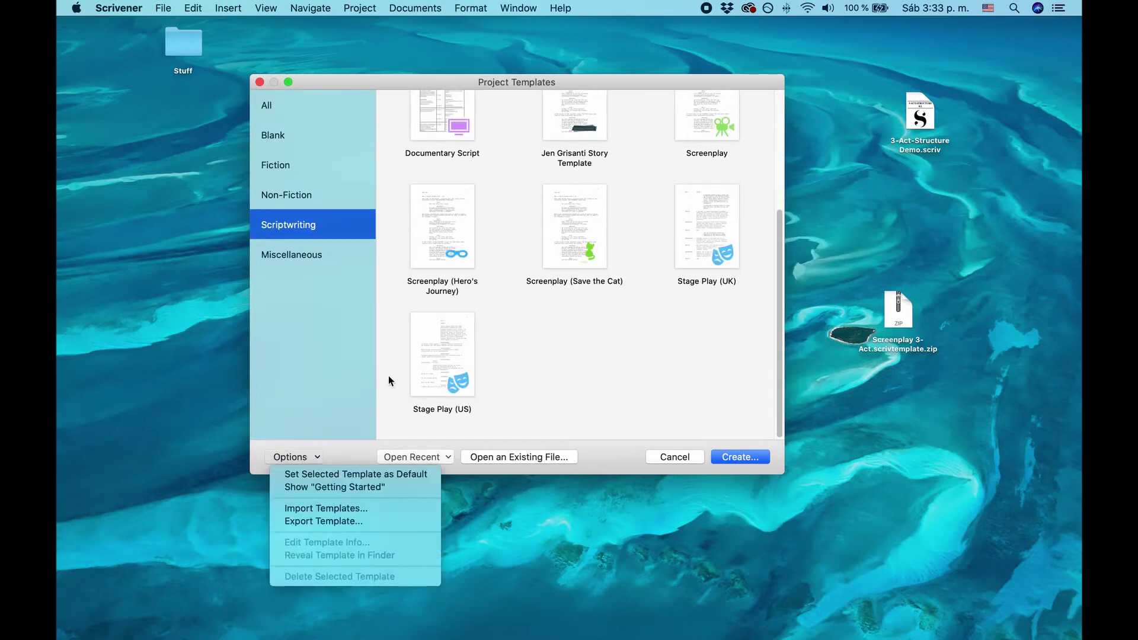
left_click(339, 510)
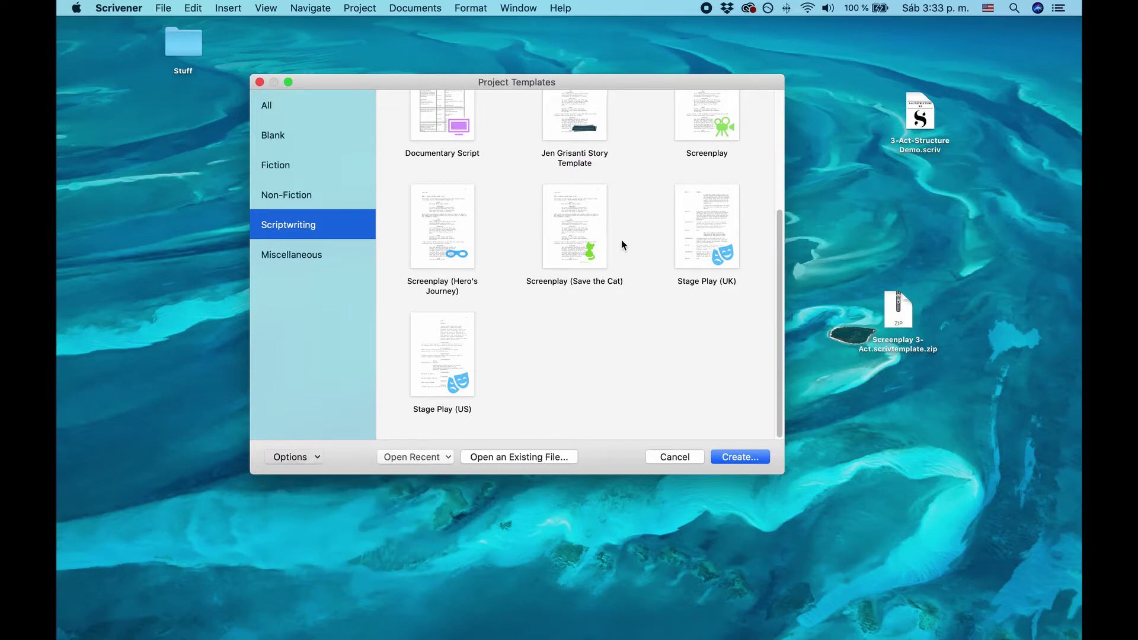
left_click(516, 190)
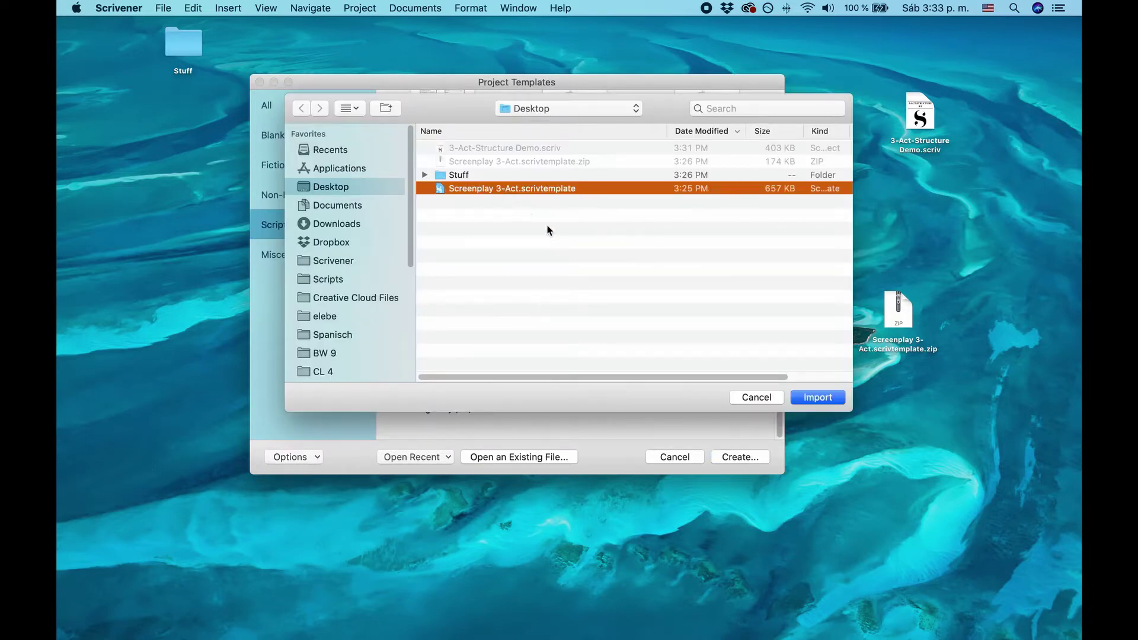
left_click(817, 398)
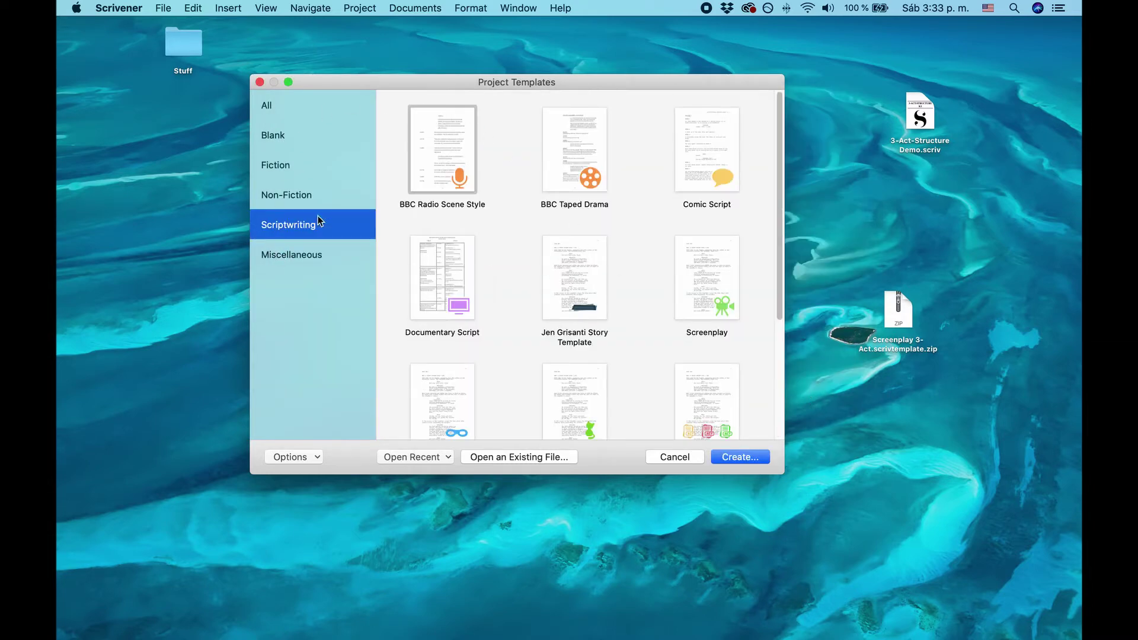
Create a project from the Screenplay 3-Act template and save it on the Desktop as Untitled.scriv.
scroll(604, 253, "down", 5)
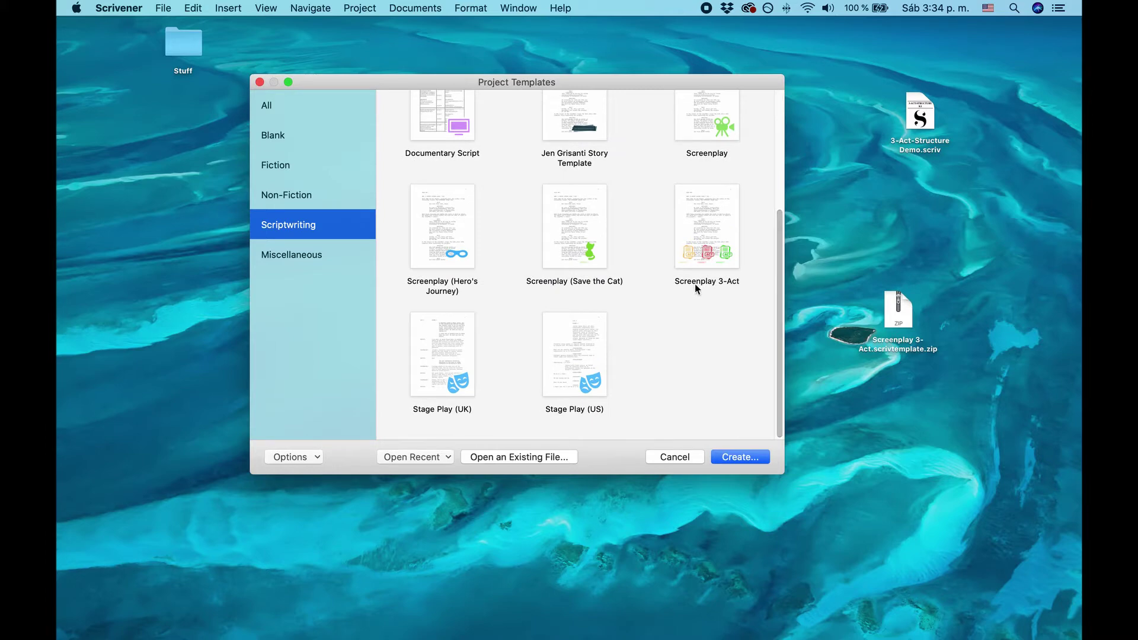
left_click(721, 233)
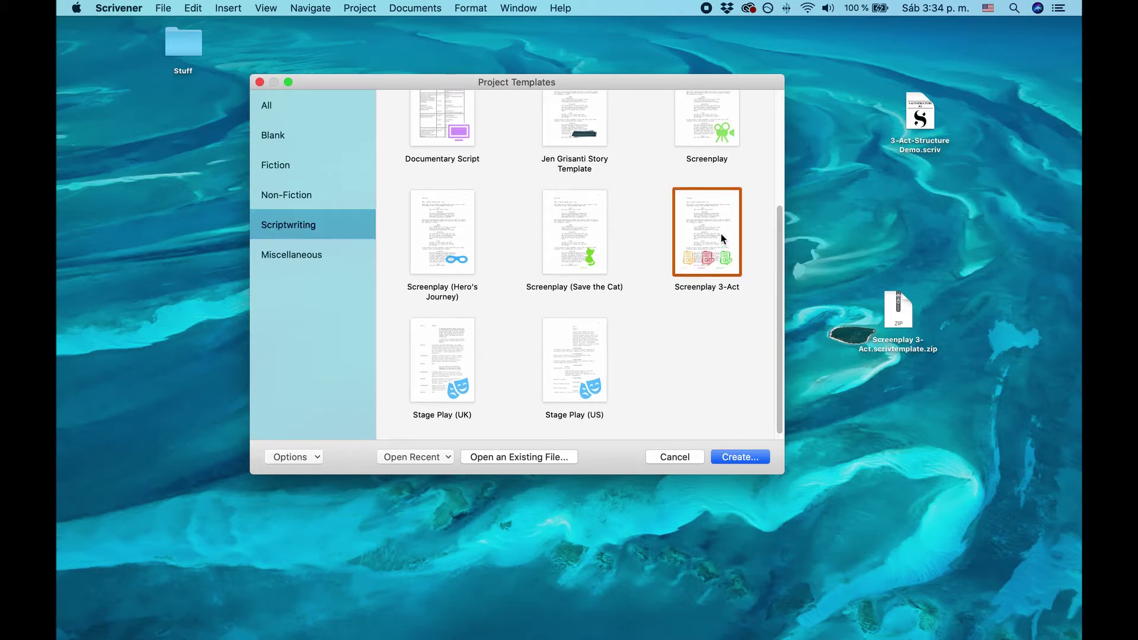
left_click(741, 455)
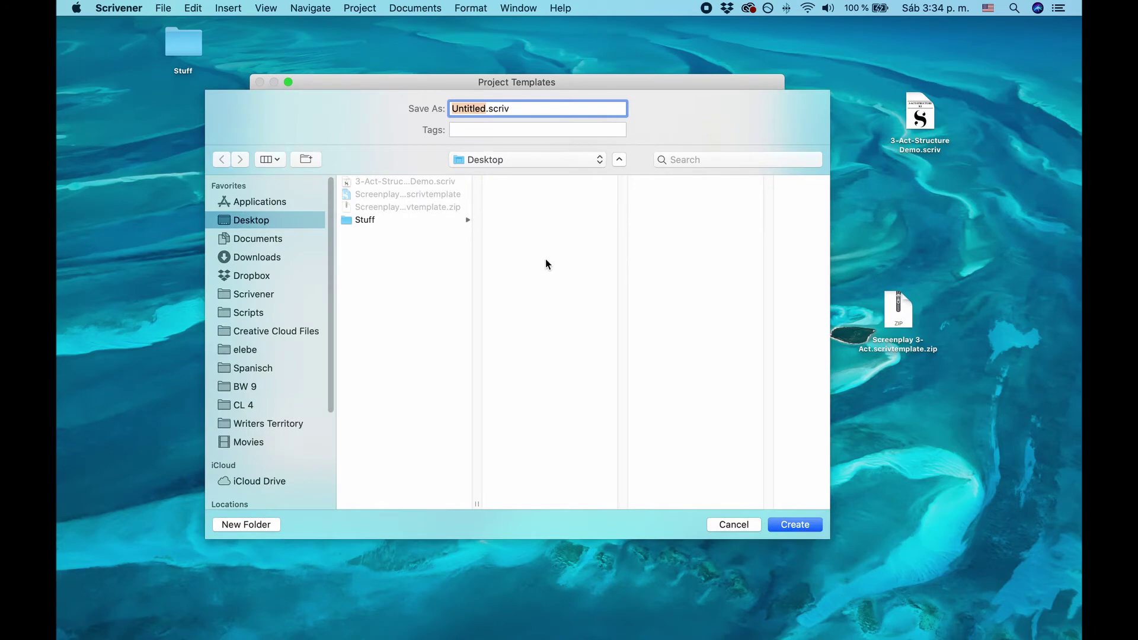
left_click(808, 524)
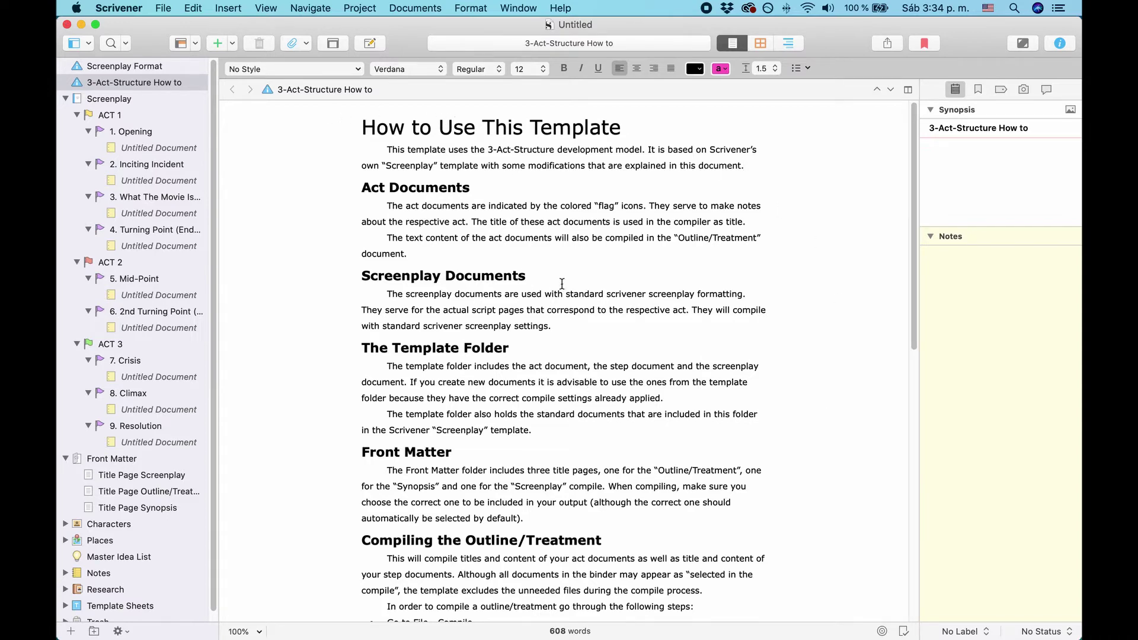
Read through the 3-Act-Structure how-to document, from the act documents to the compile instructions.
scroll(573, 289, "down", 15)
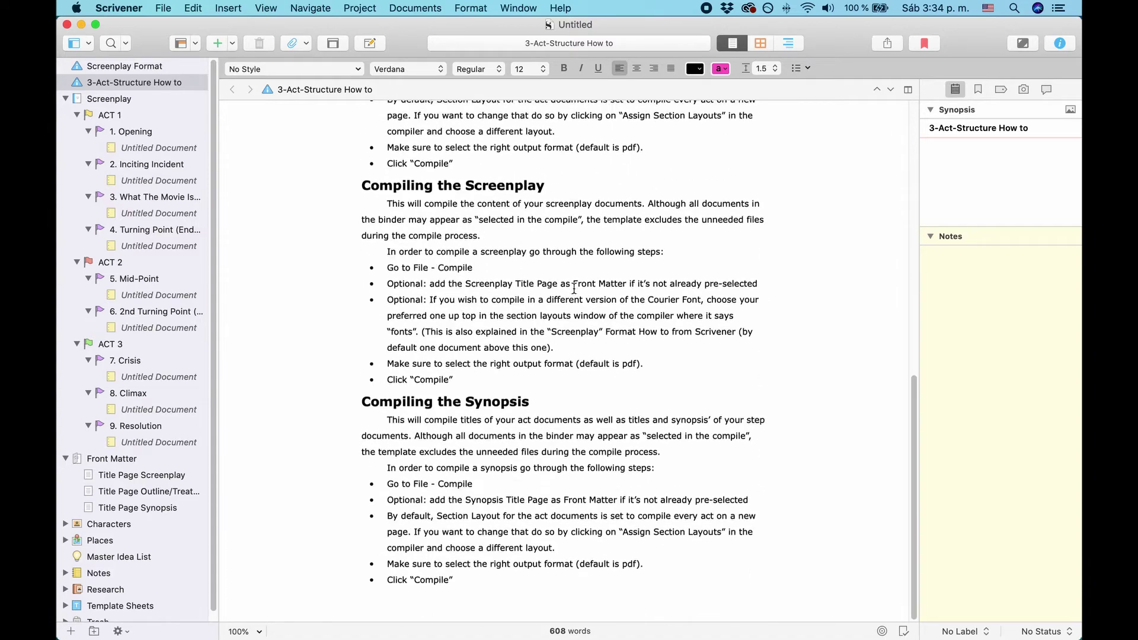
scroll(573, 289, "up", 15)
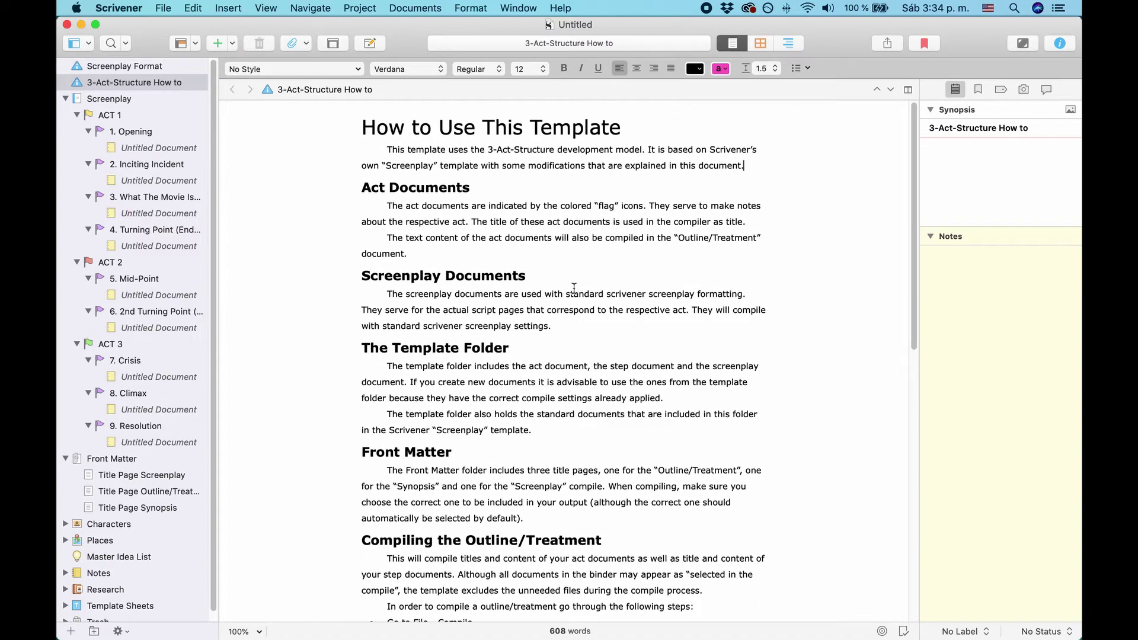
scroll(574, 288, "down", 5)
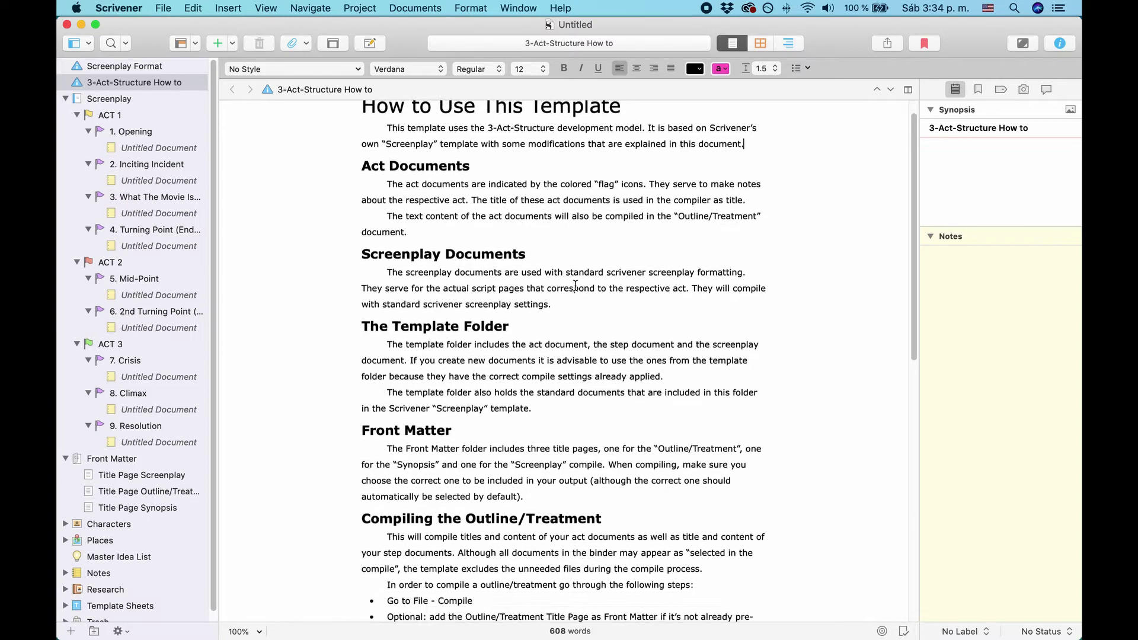
scroll(575, 285, "up", 6)
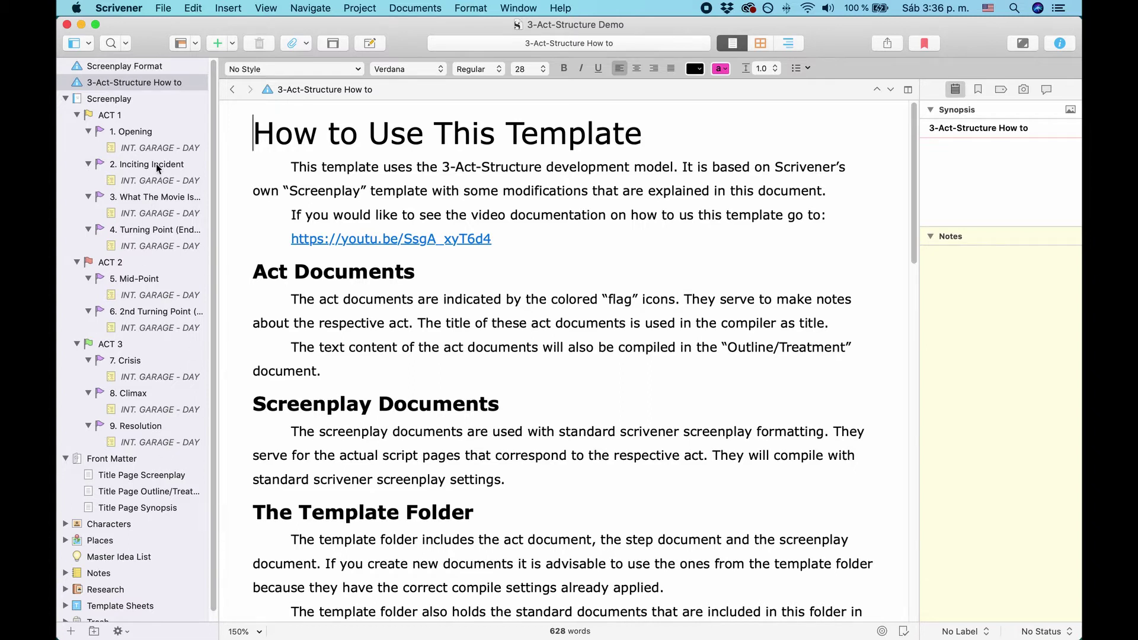
Examine the opening's INT. GARAGE - DAY script page, the ACT 1 document and the 1. Opening step document in 3-Act-Structure Demo.
left_click(127, 149)
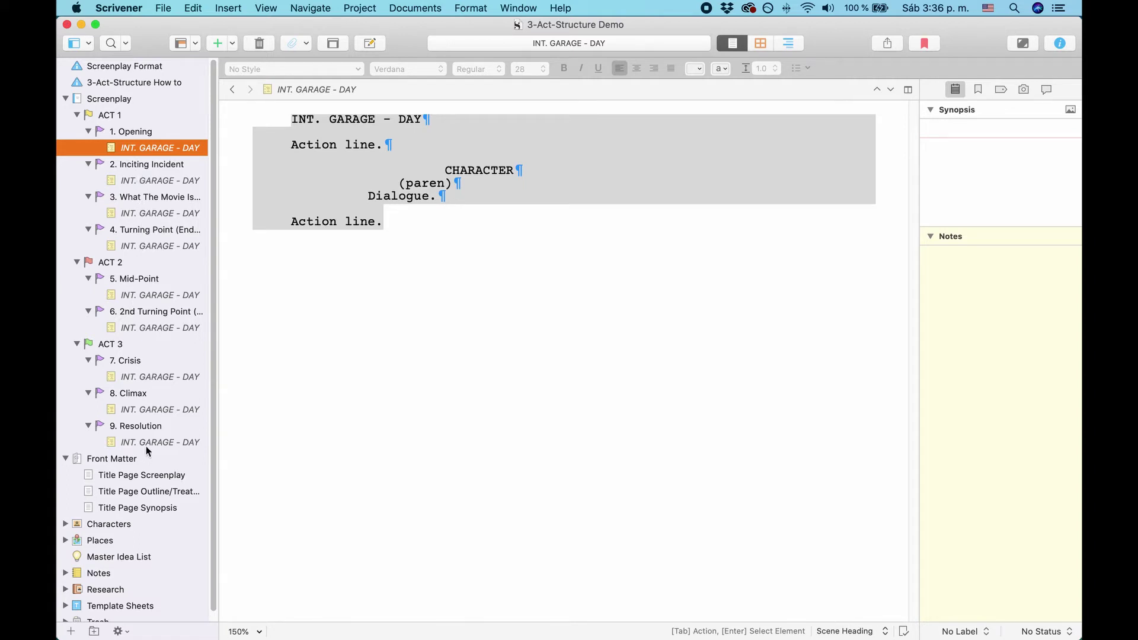
left_click(433, 265)
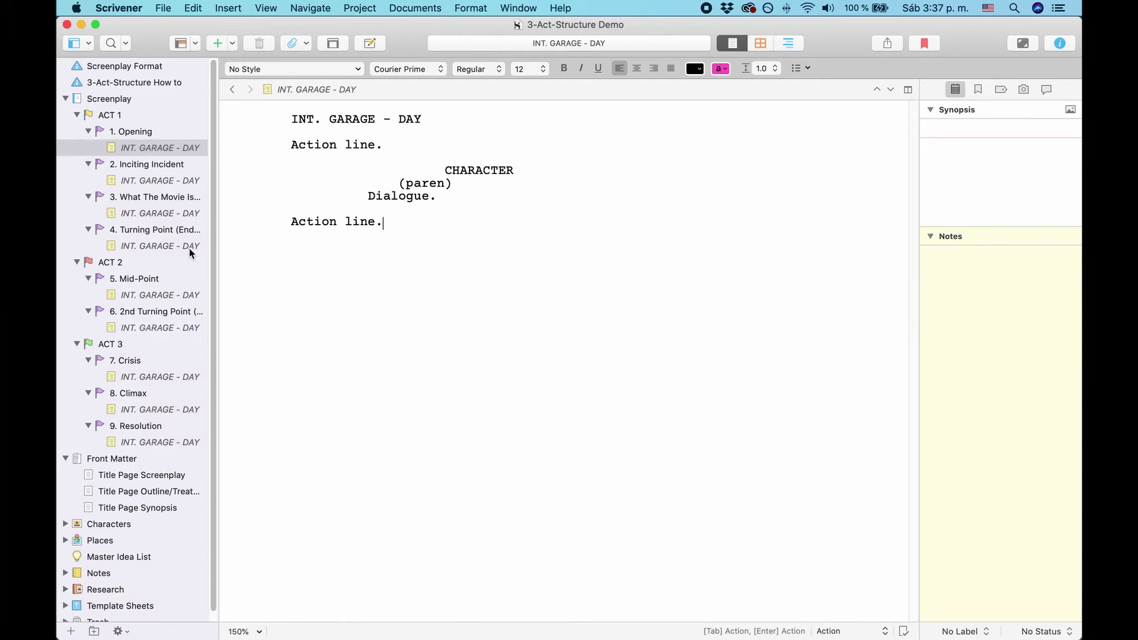
left_click(108, 116)
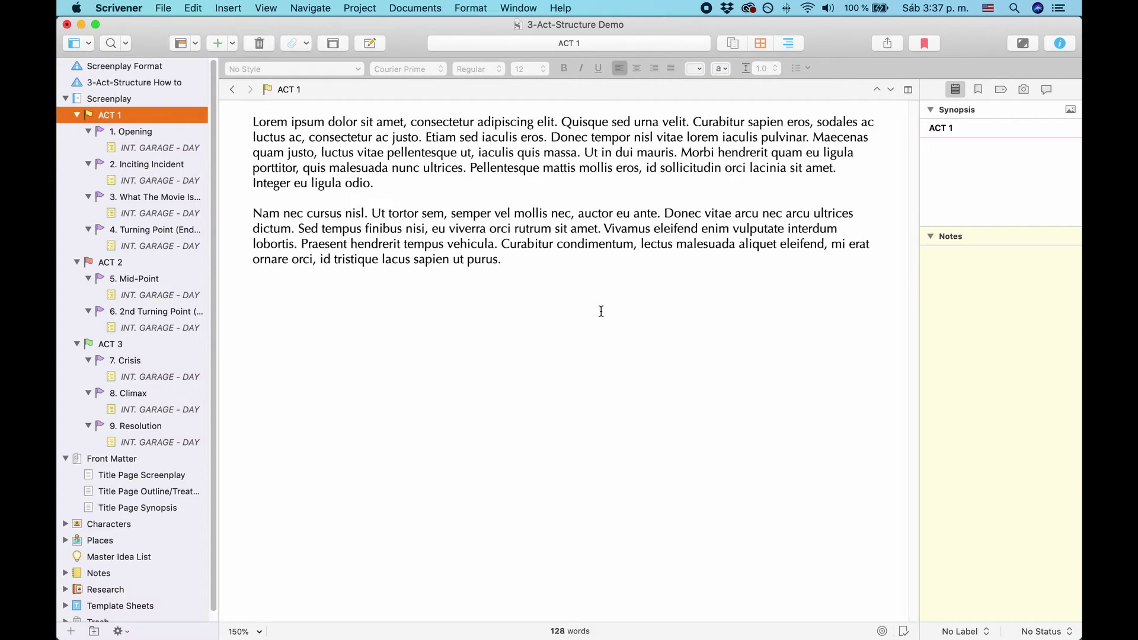
key("Down")
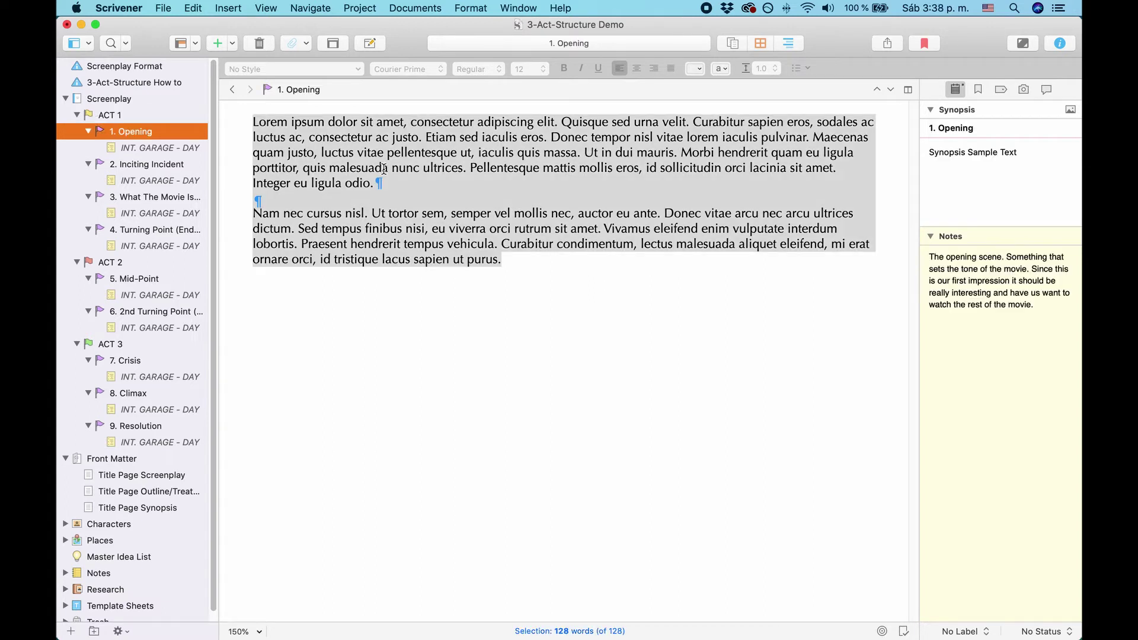
left_click(446, 229)
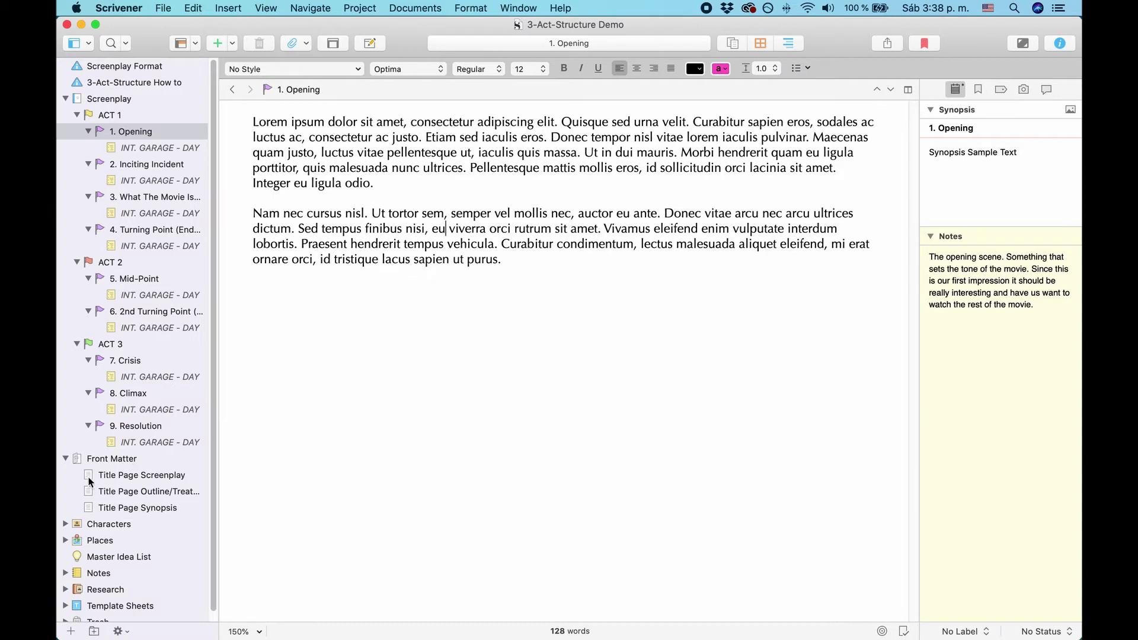
View the Front Matter title pages for the screenplay, the outline/treatment and the synopsis.
left_click(160, 477)
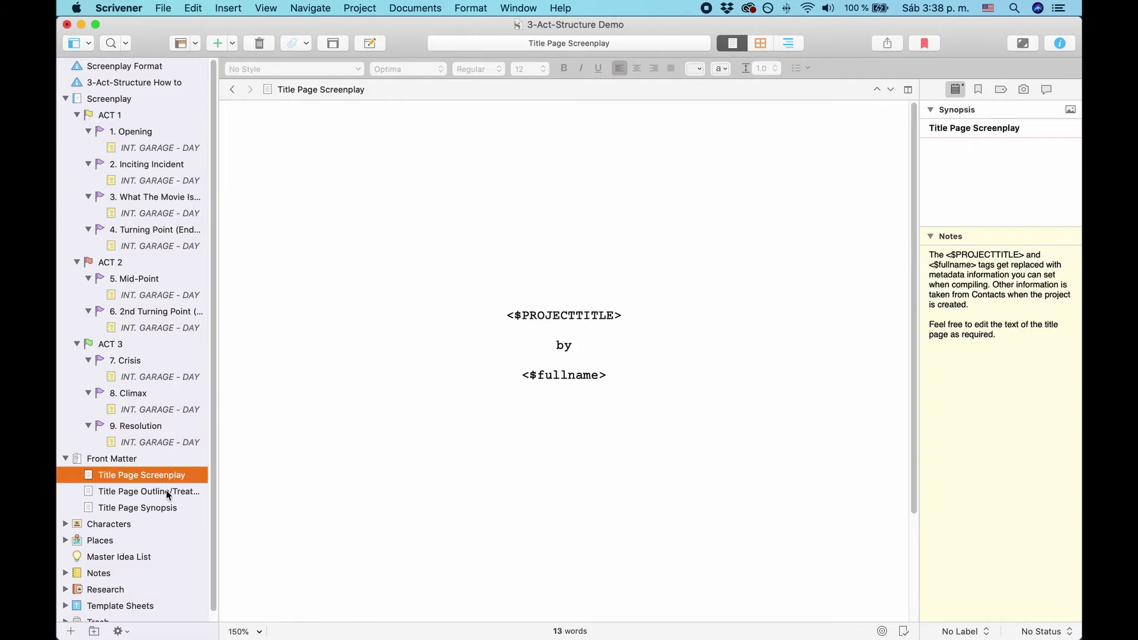
left_click(167, 495)
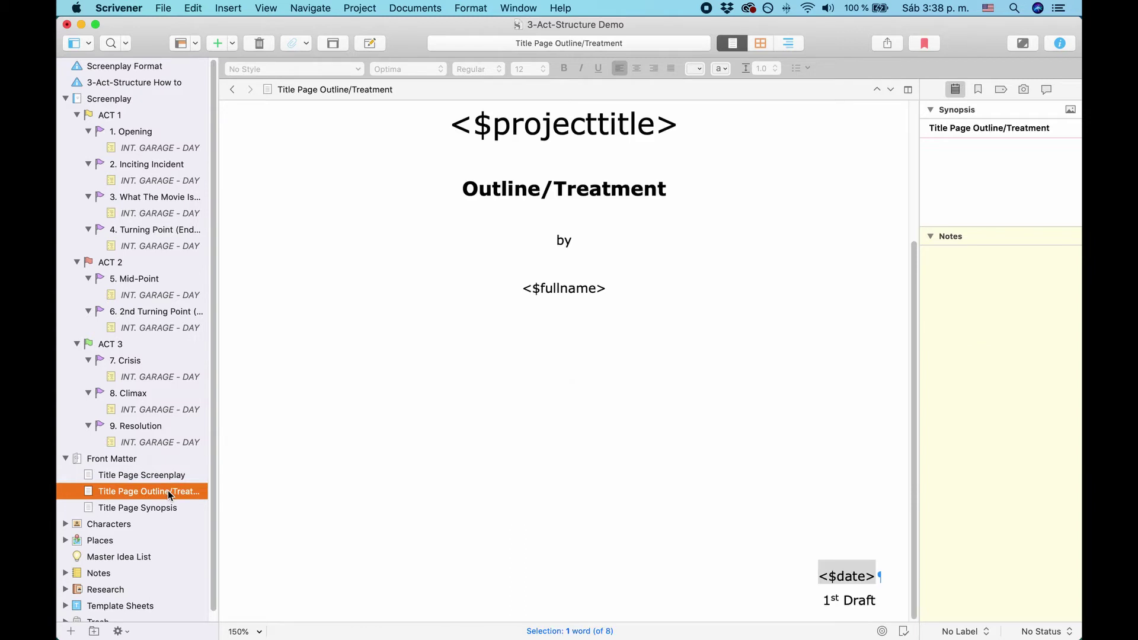
left_click(148, 510)
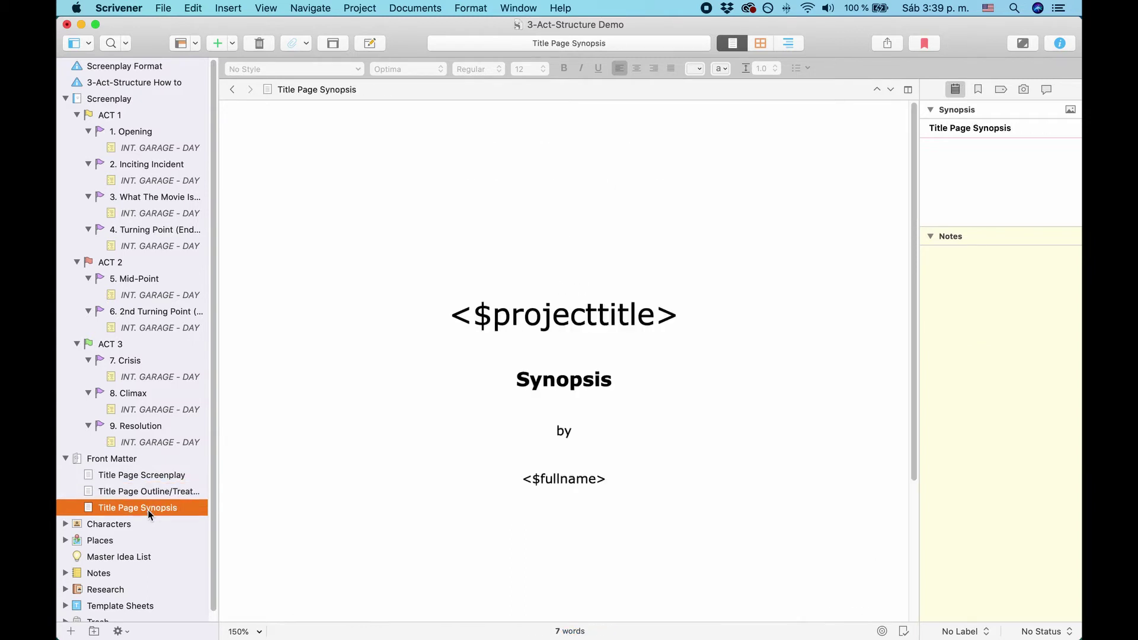
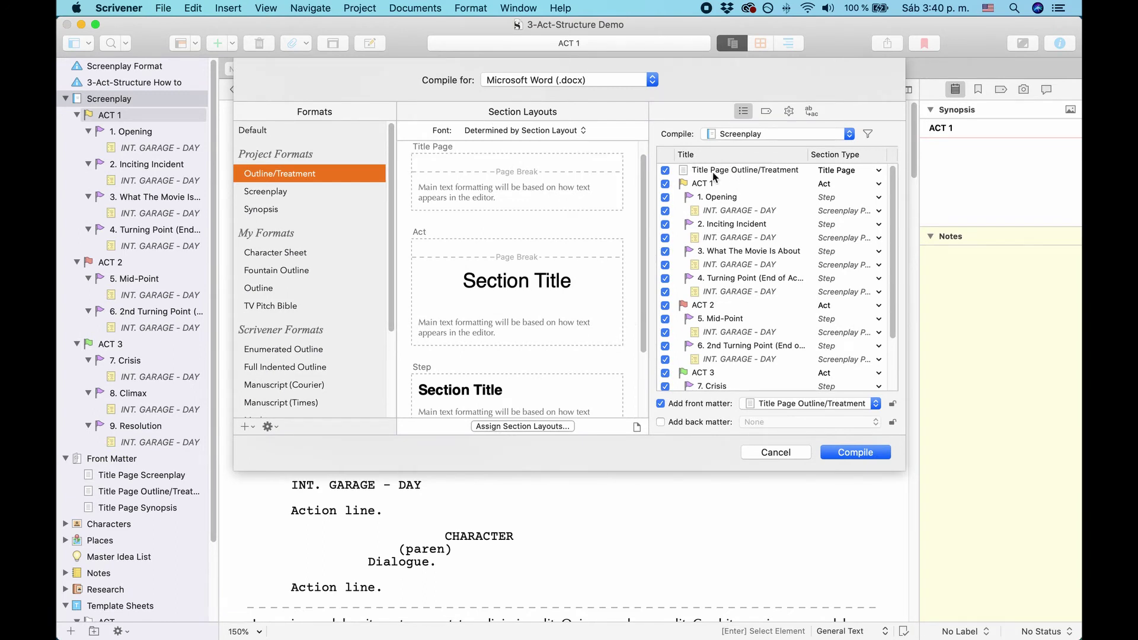
Compile the screenplay to PDF with the Outline/Treatment format and export it to the Desktop as 3-Act-Structure Demo.pdf.
scroll(753, 314, "up", 2)
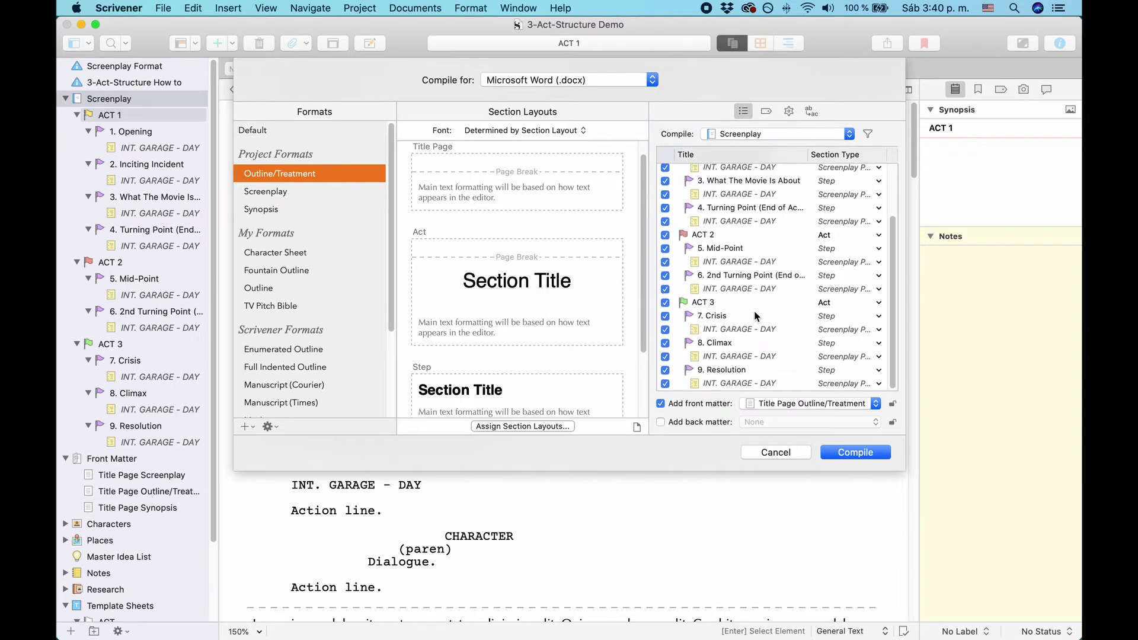
scroll(742, 331, "down", 1)
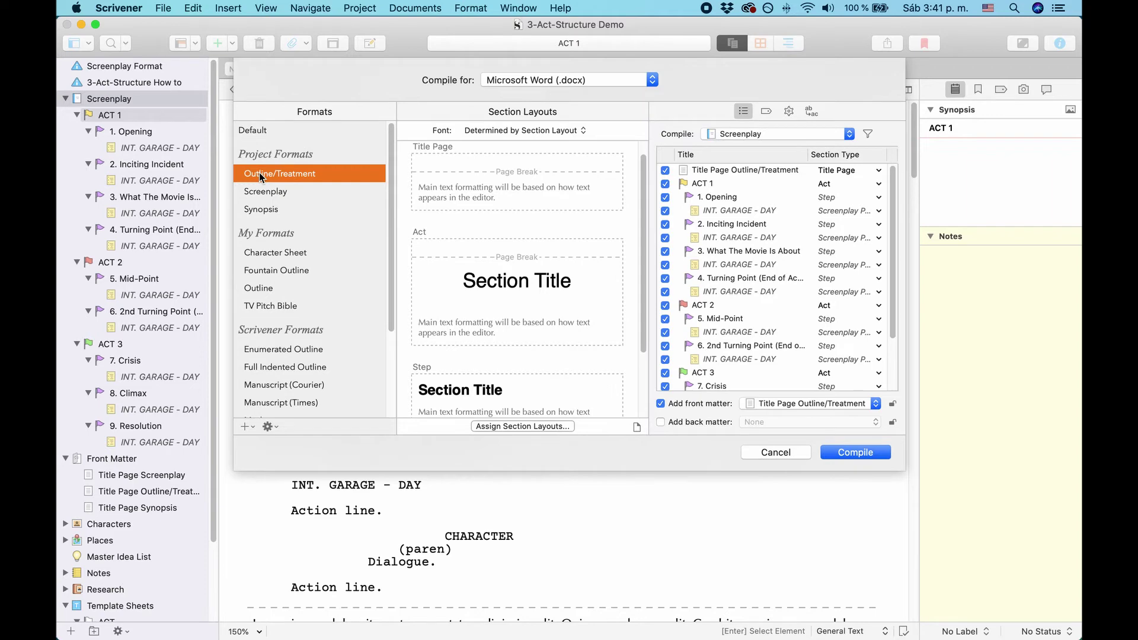
left_click(610, 80)
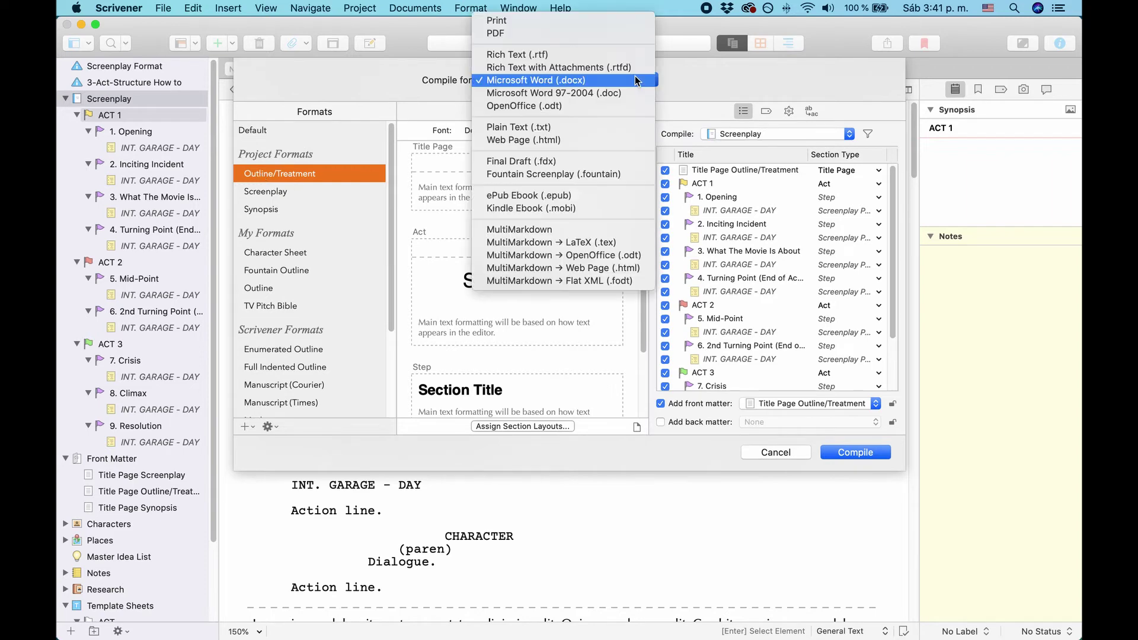
left_click(587, 31)
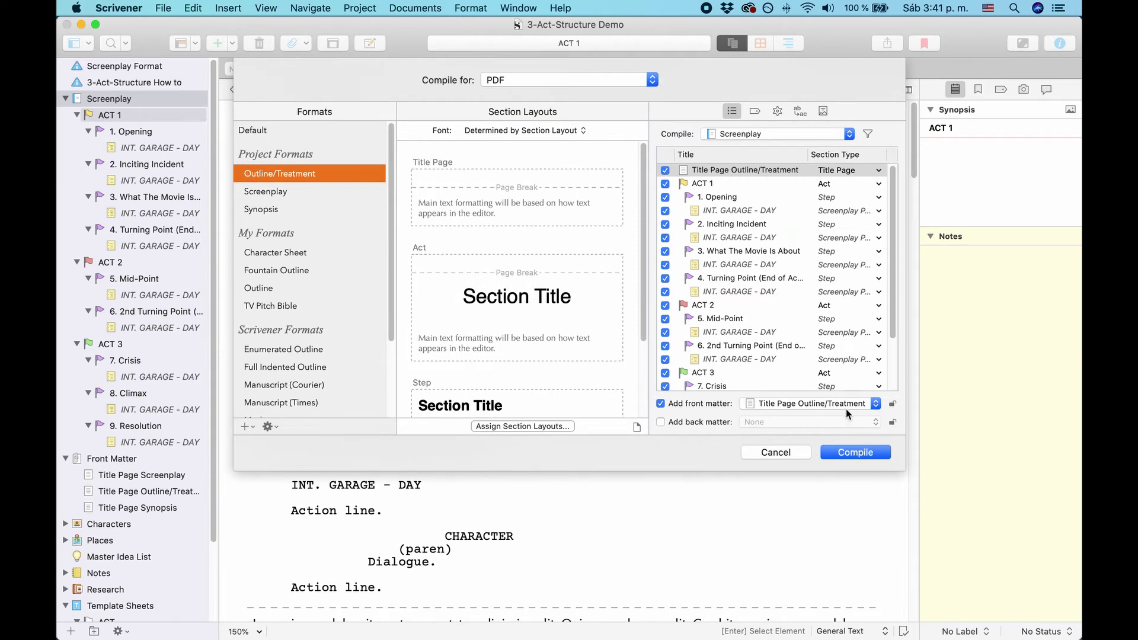
left_click(855, 450)
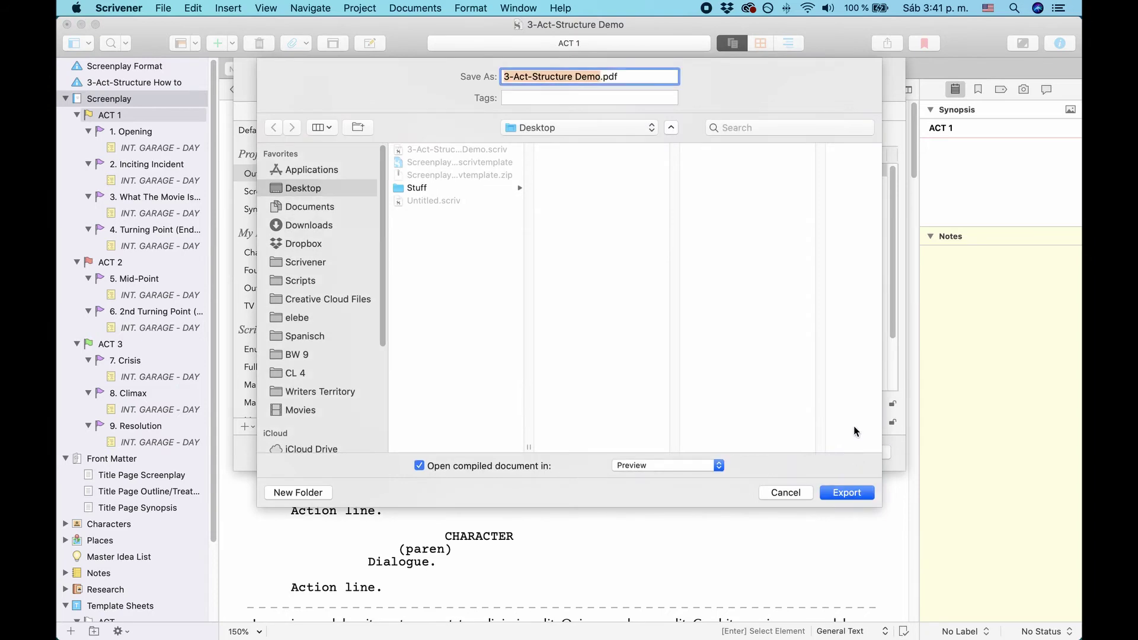
left_click(846, 492)
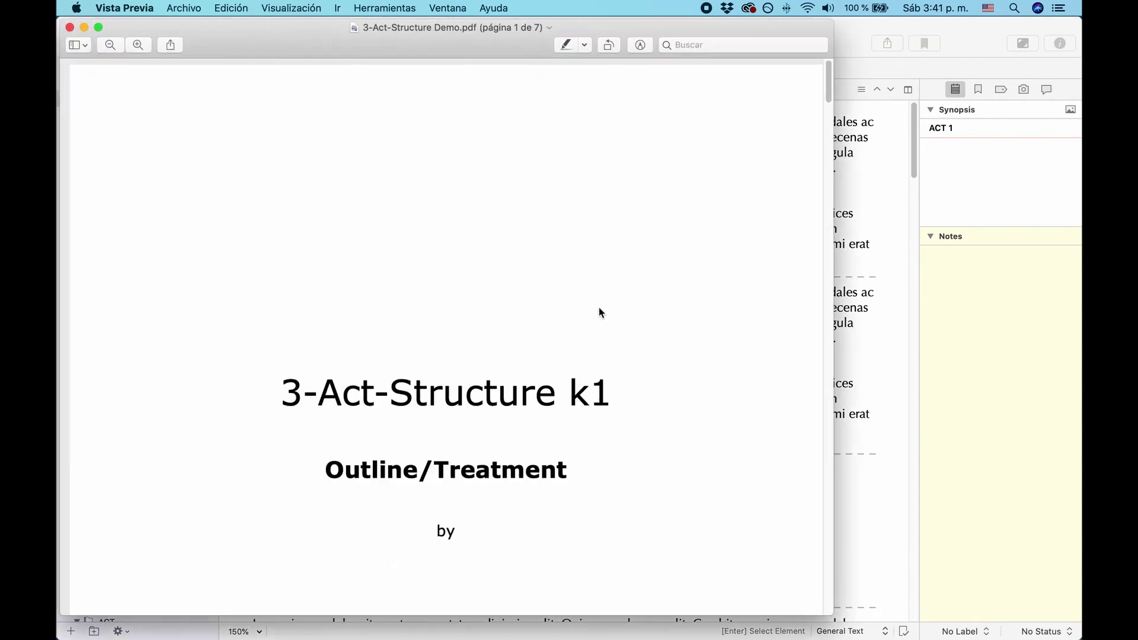
Review the exported outline/treatment PDF from its title page to the ACT 1 text.
scroll(705, 319, "down", 3)
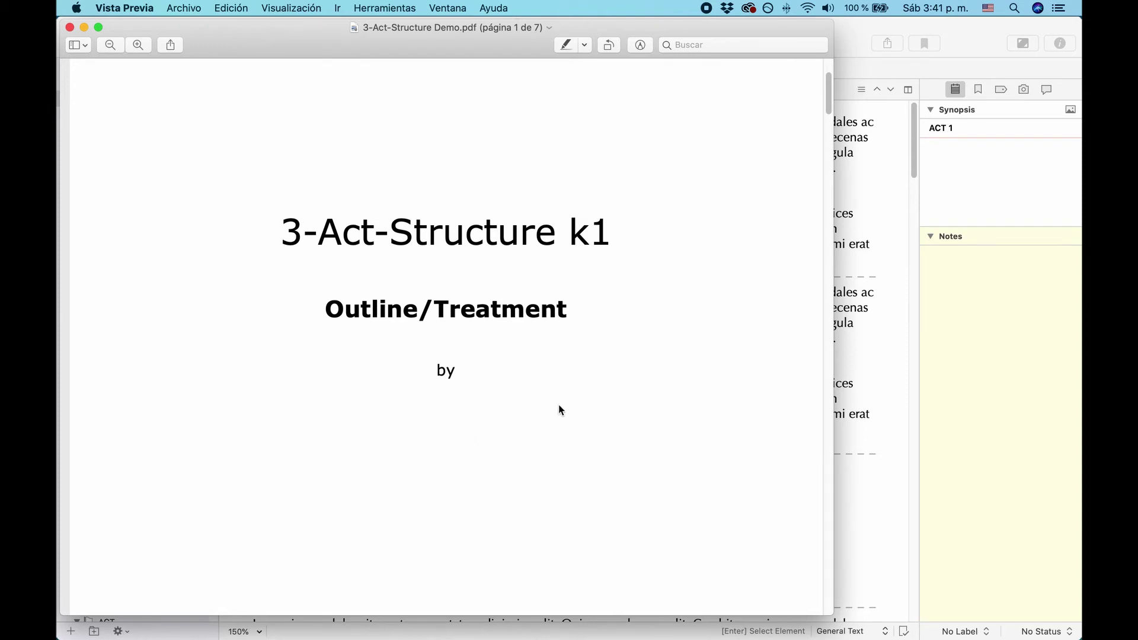
scroll(557, 405, "down", 5)
scroll(670, 380, "down", 5)
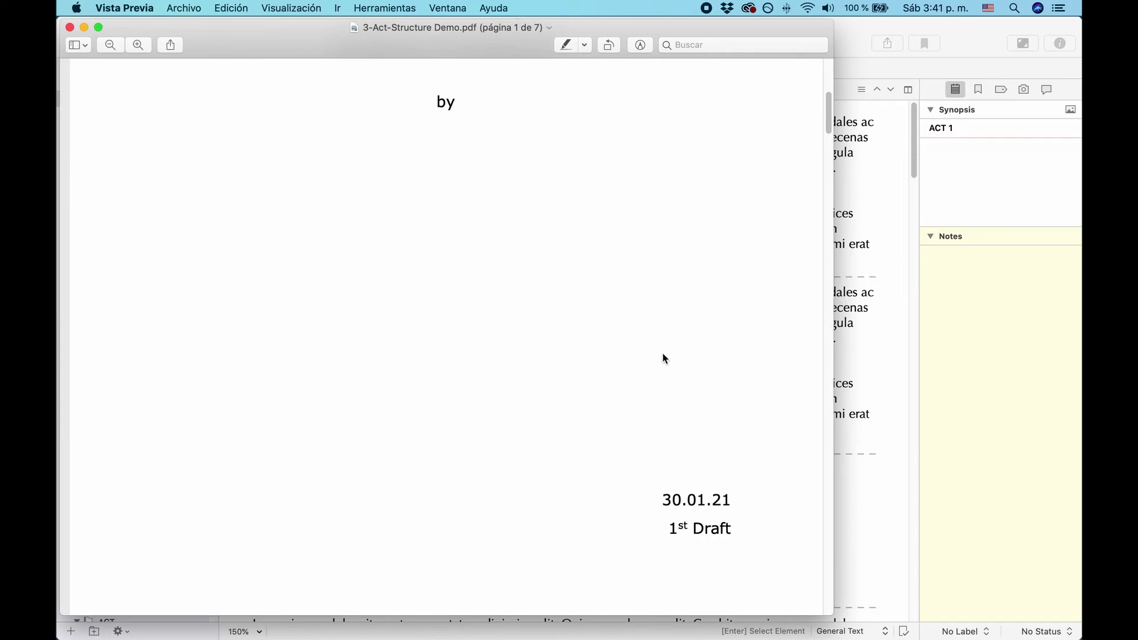
scroll(663, 358, "down", 4)
scroll(701, 394, "down", 15)
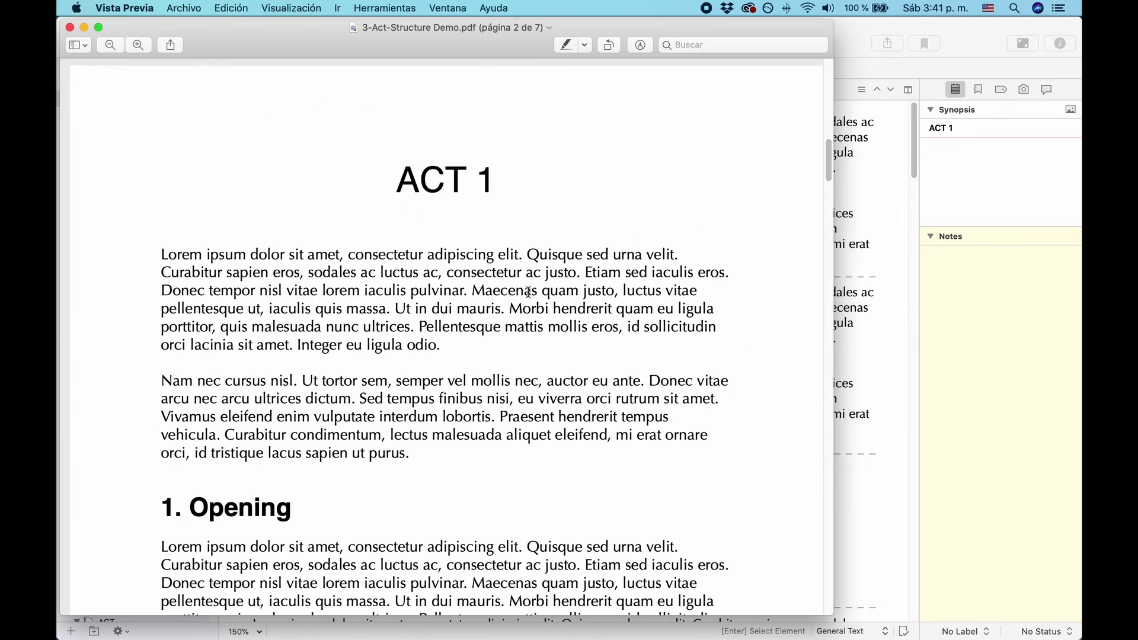
Review the rest of the exported outline/treatment PDF, from the ACT 1 text through 9. Resolution, and close it.
scroll(496, 385, "down", 2)
scroll(495, 382, "down", 4)
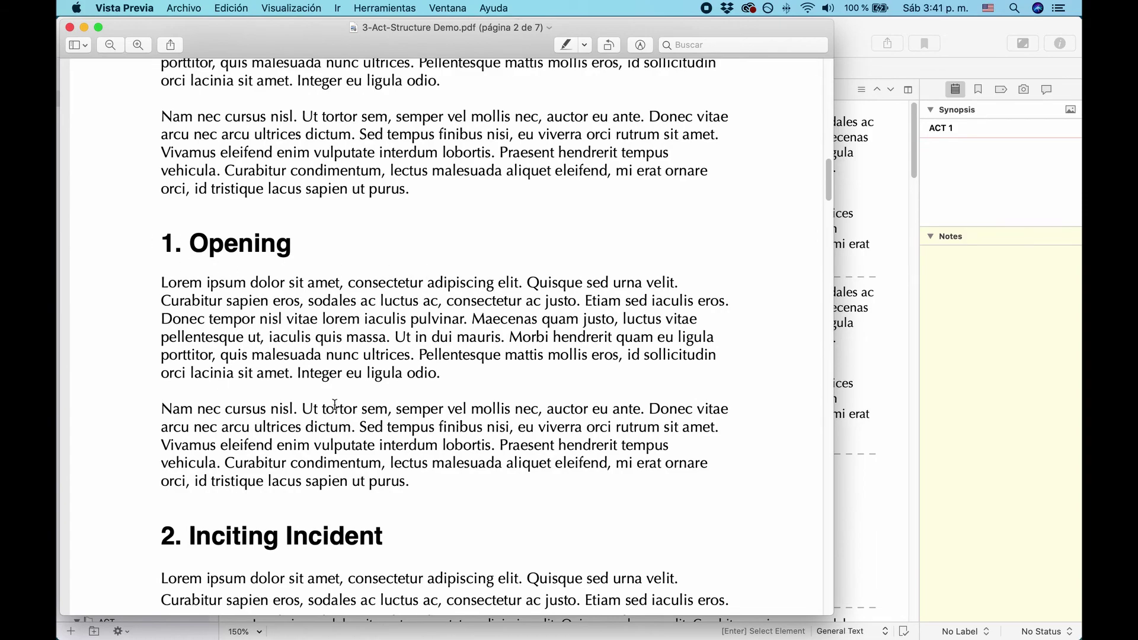
scroll(439, 365, "down", 5)
scroll(448, 359, "down", 18)
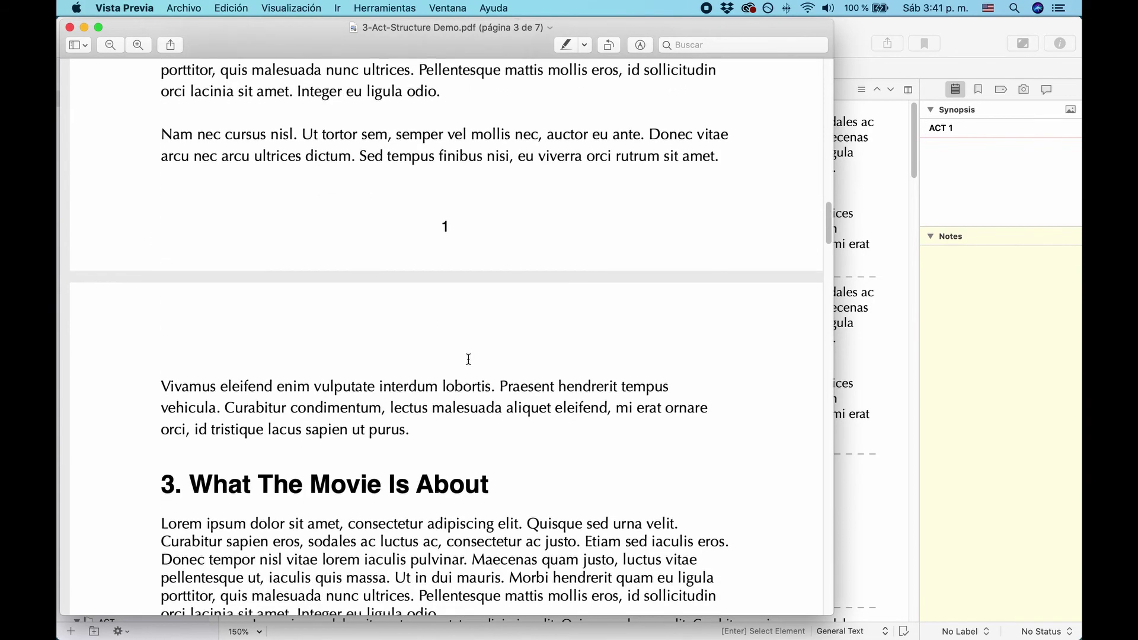
scroll(482, 359, "down", 15)
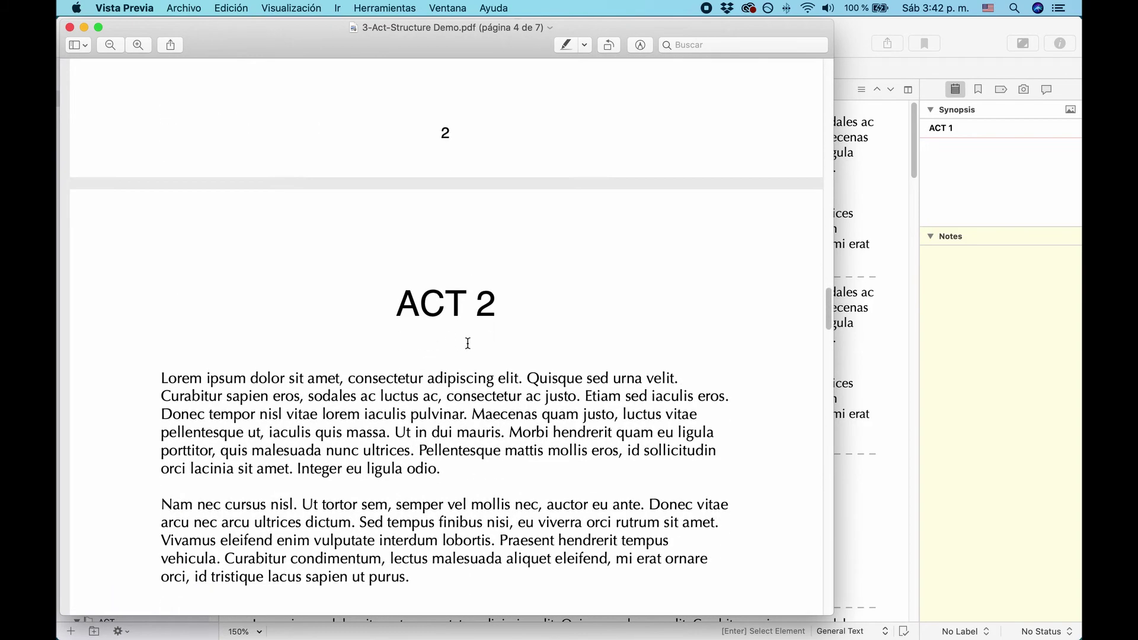
scroll(483, 327, "down", 8)
scroll(481, 324, "down", 20)
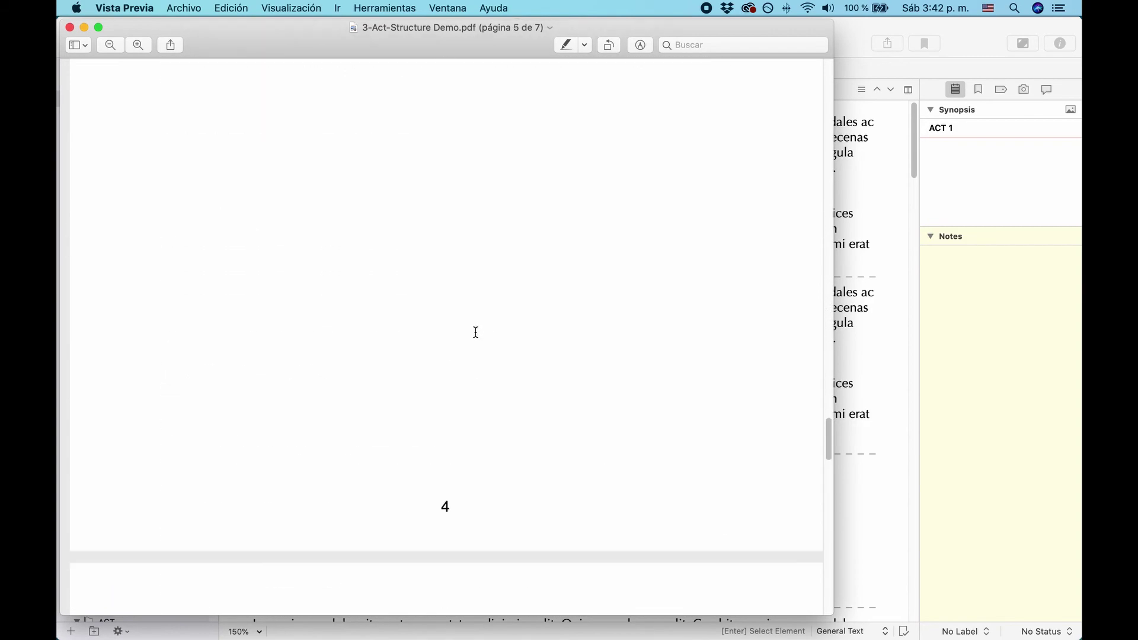
scroll(475, 332, "down", 5)
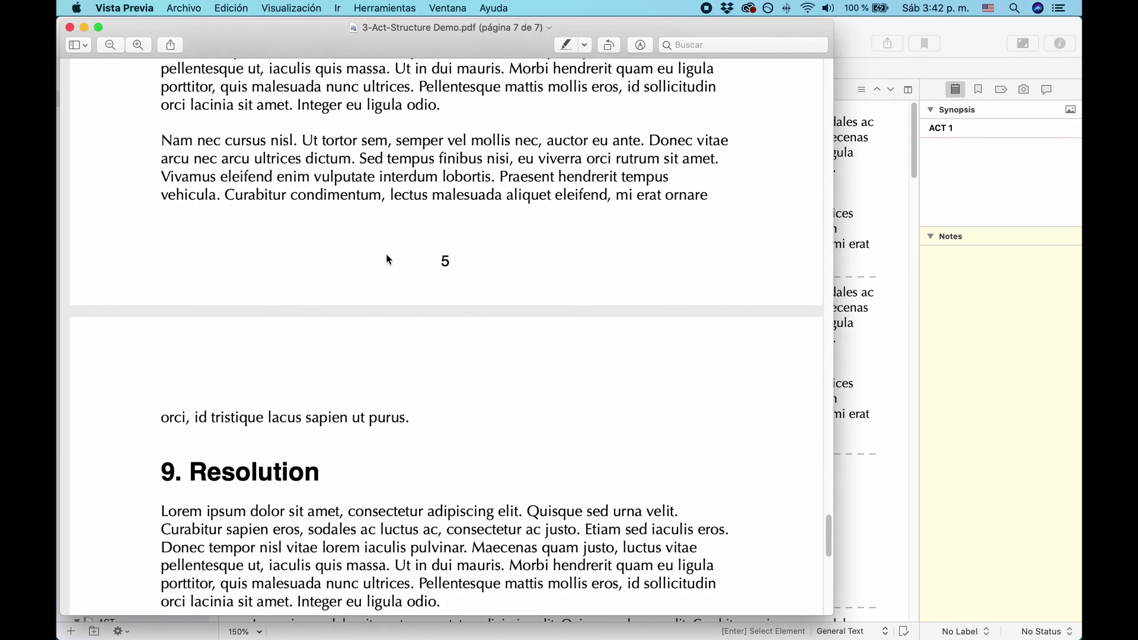
left_click(69, 27)
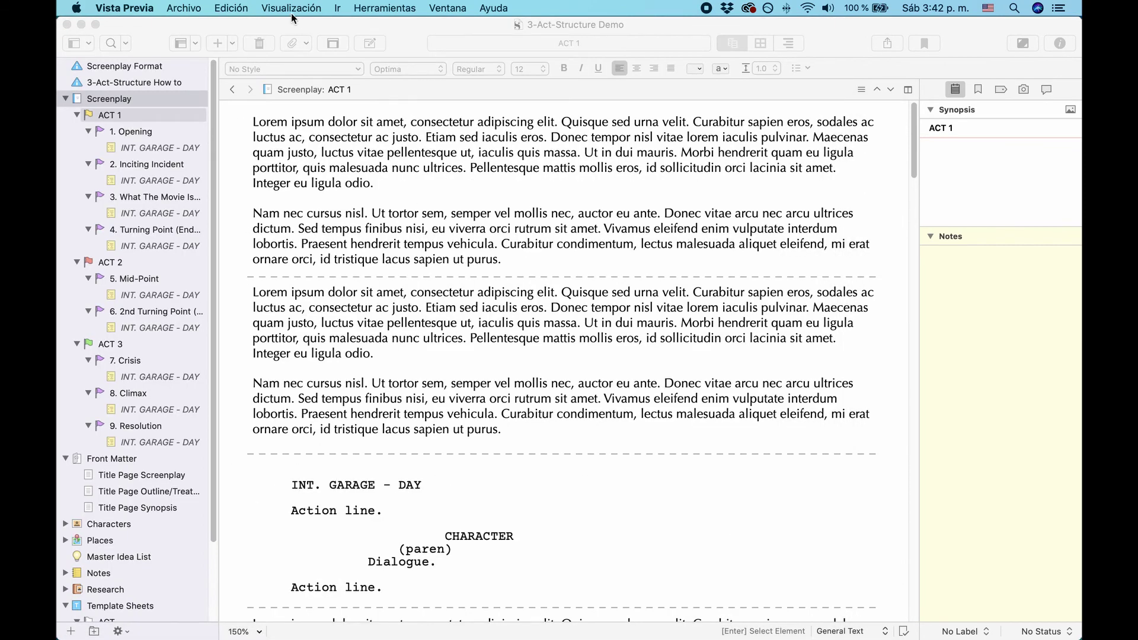
Open the project's compile settings and try the Text Section with Heading layout for Act documents in Outline/Treatment, settling on New Page Heading and Text.
left_click(164, 9)
left_click(288, 327)
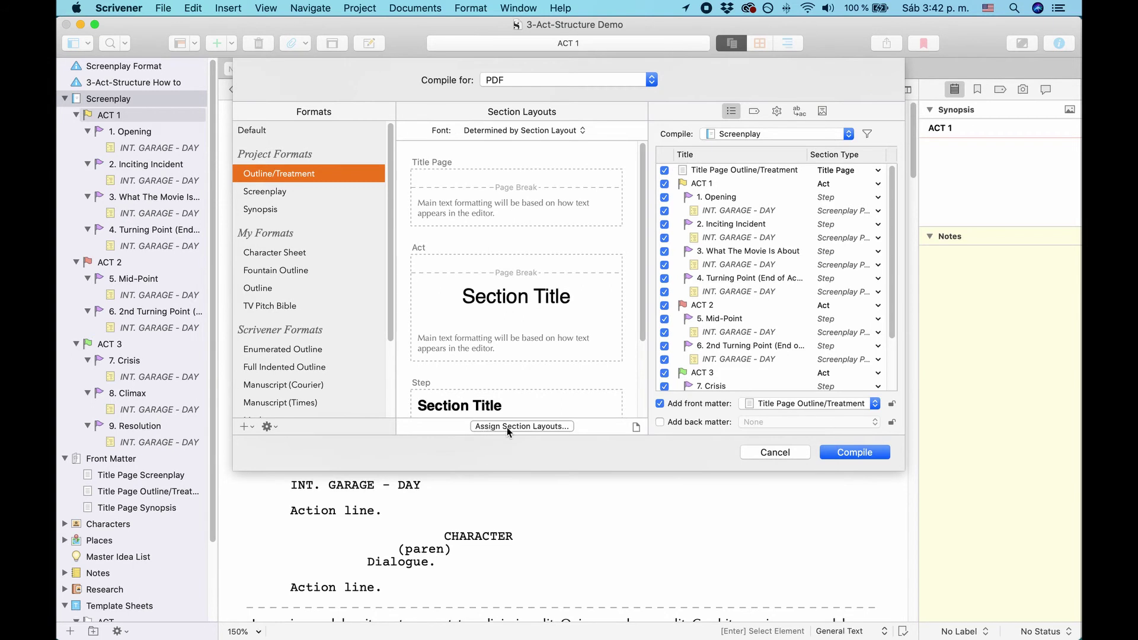
left_click(531, 426)
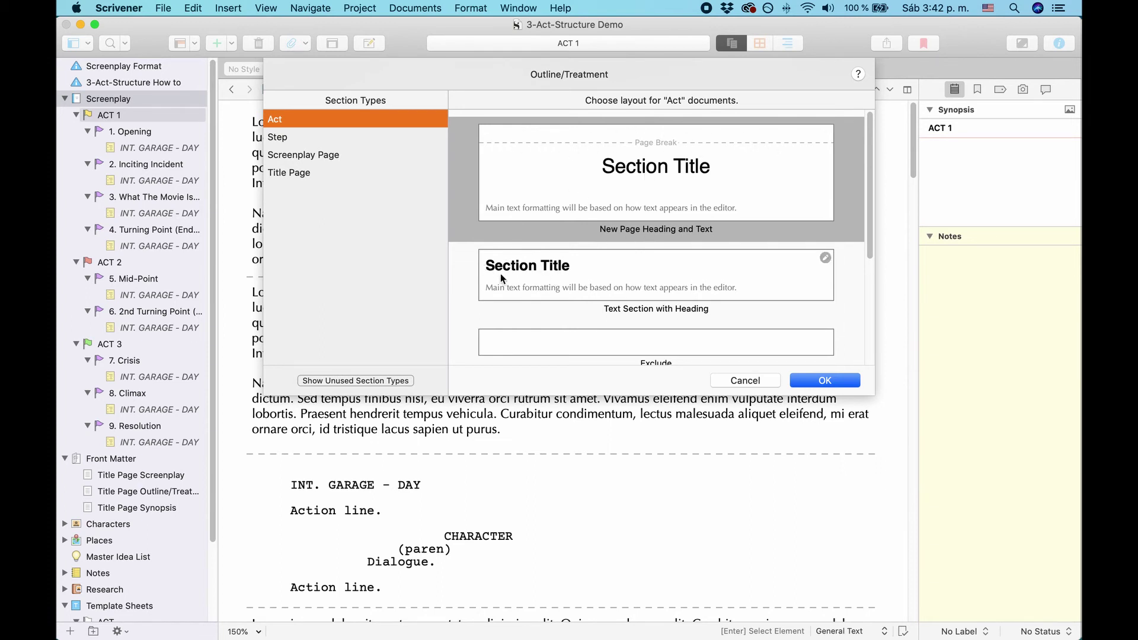
left_click(659, 293)
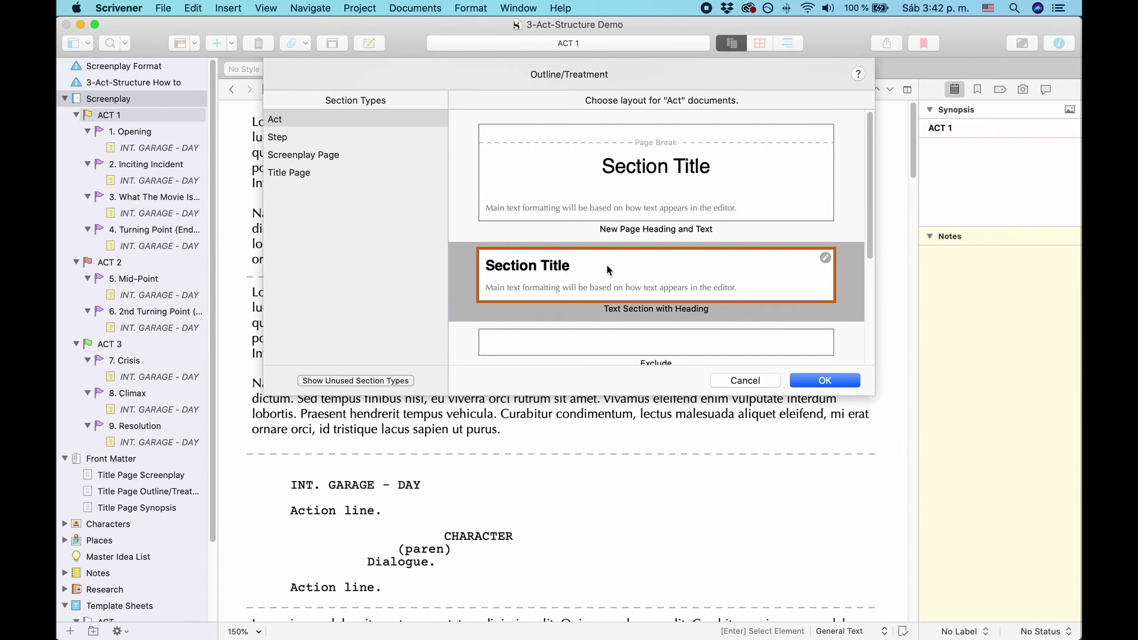
left_click(653, 184)
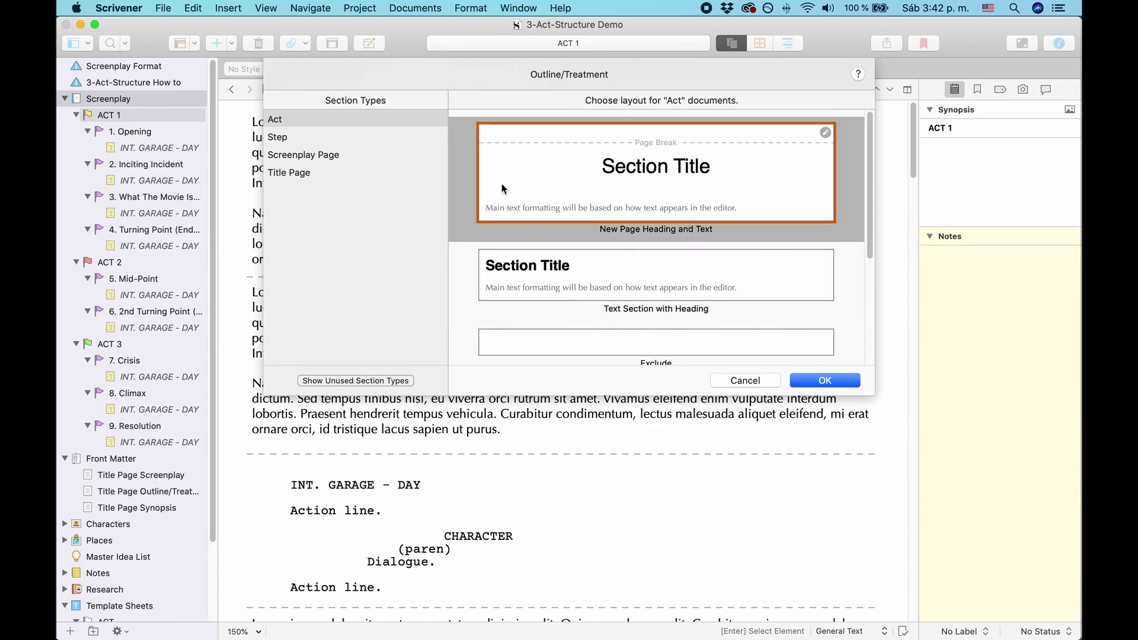
left_click(822, 380)
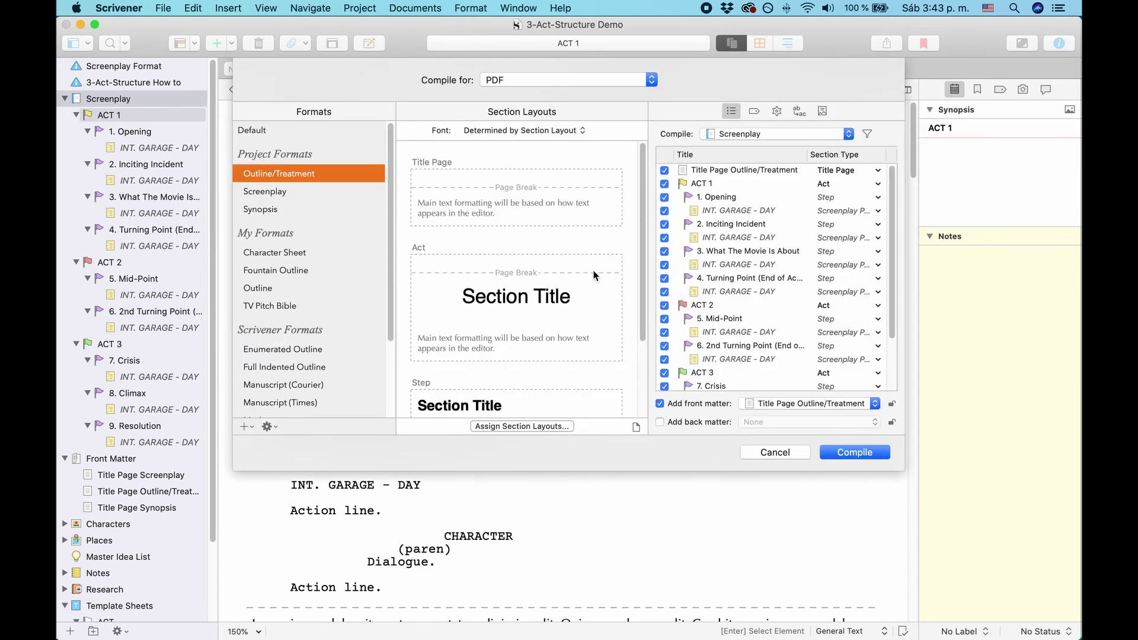
Compile the screenplay to PDF with the Synopsis format, replacing 3-Act-Structure Demo.pdf on the Desktop.
left_click(279, 210)
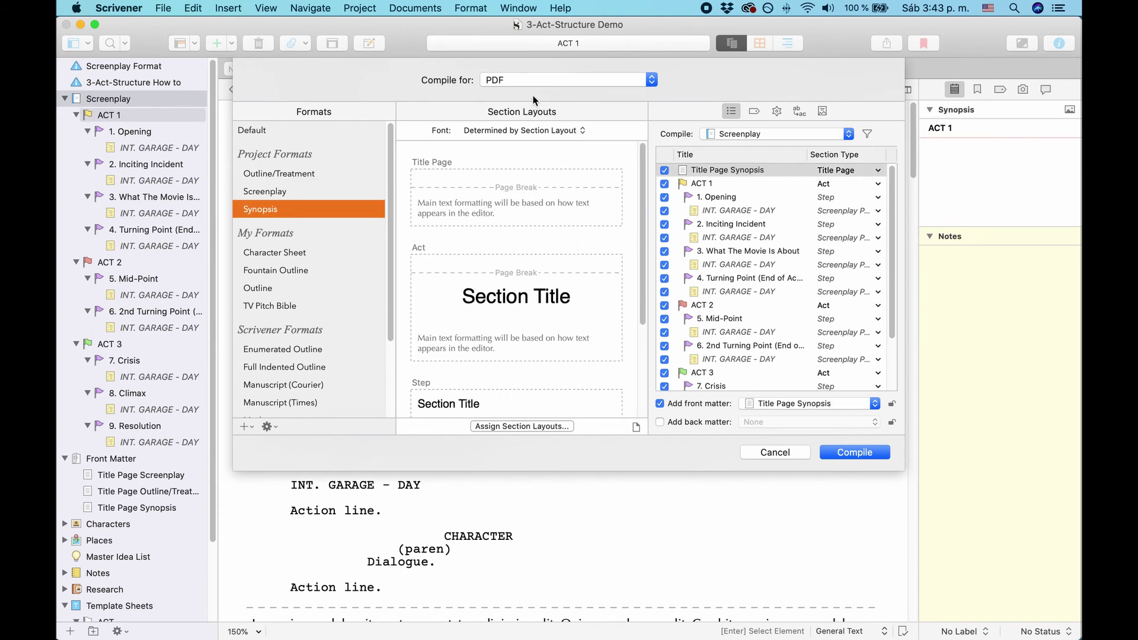
left_click(847, 454)
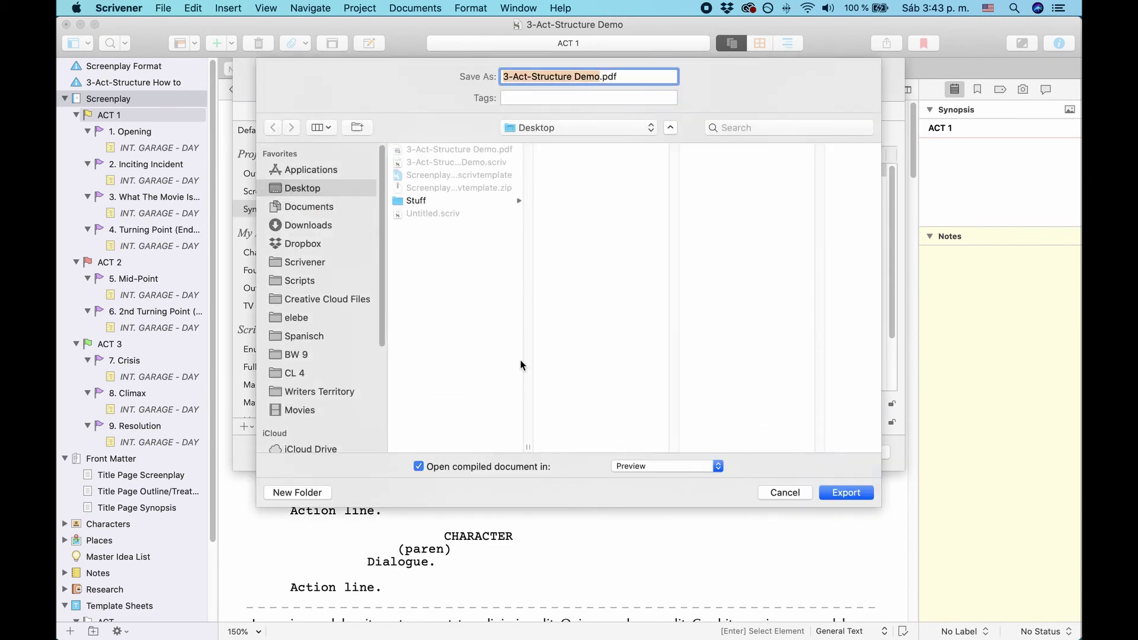
left_click(844, 493)
left_click(670, 142)
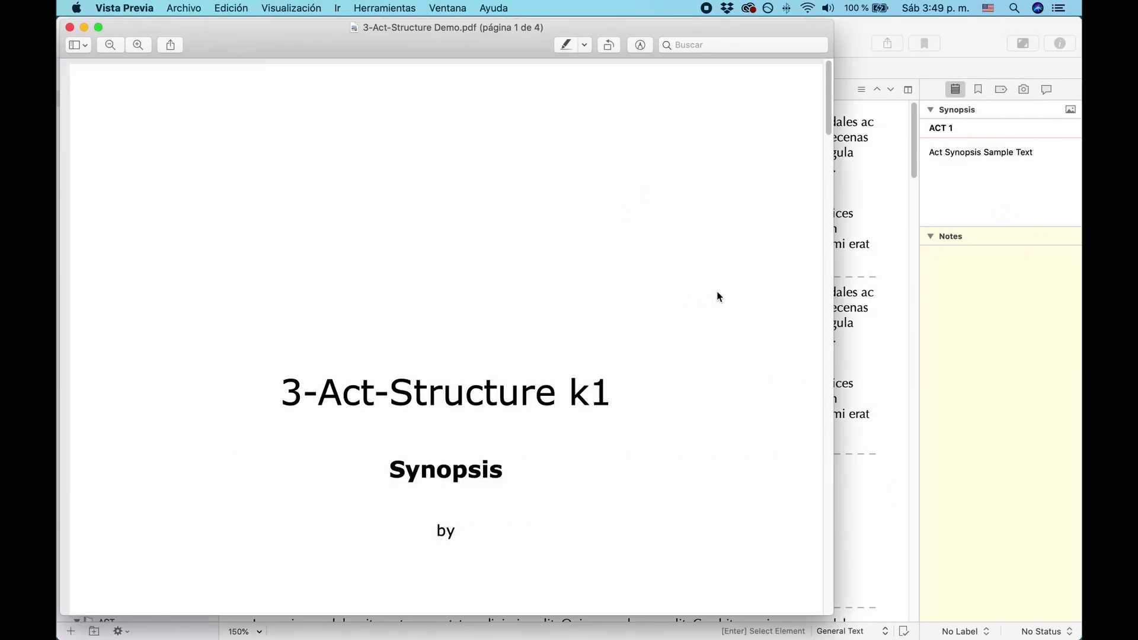
Review the exported synopsis PDF from its title page through the ACT 3 steps and close it.
scroll(717, 292, "down", 10)
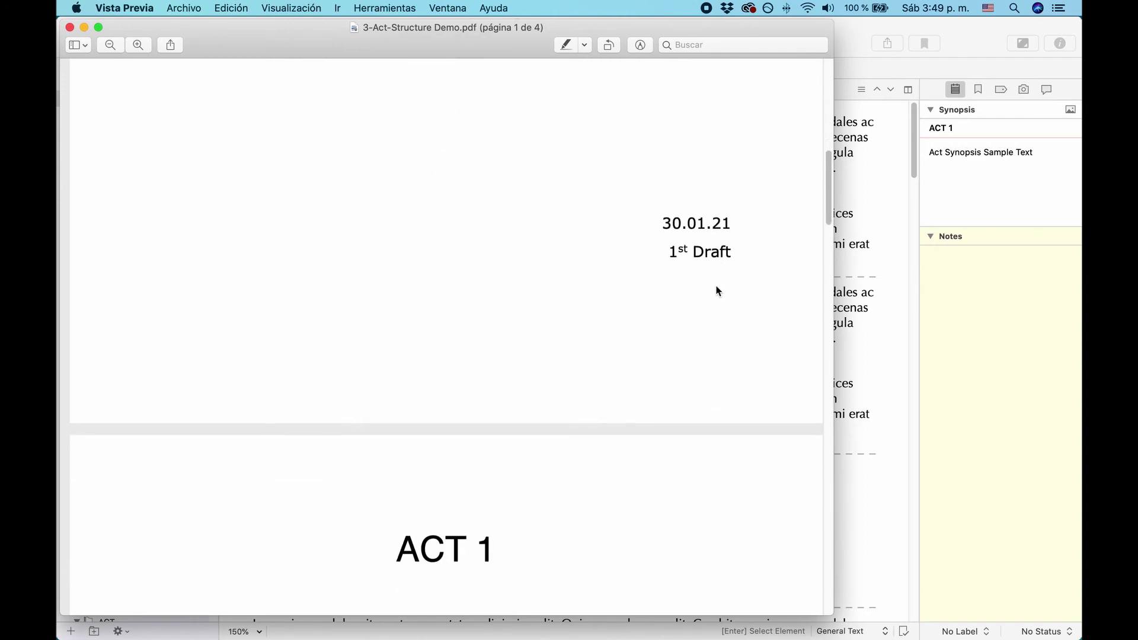
scroll(717, 291, "down", 8)
scroll(715, 292, "down", 15)
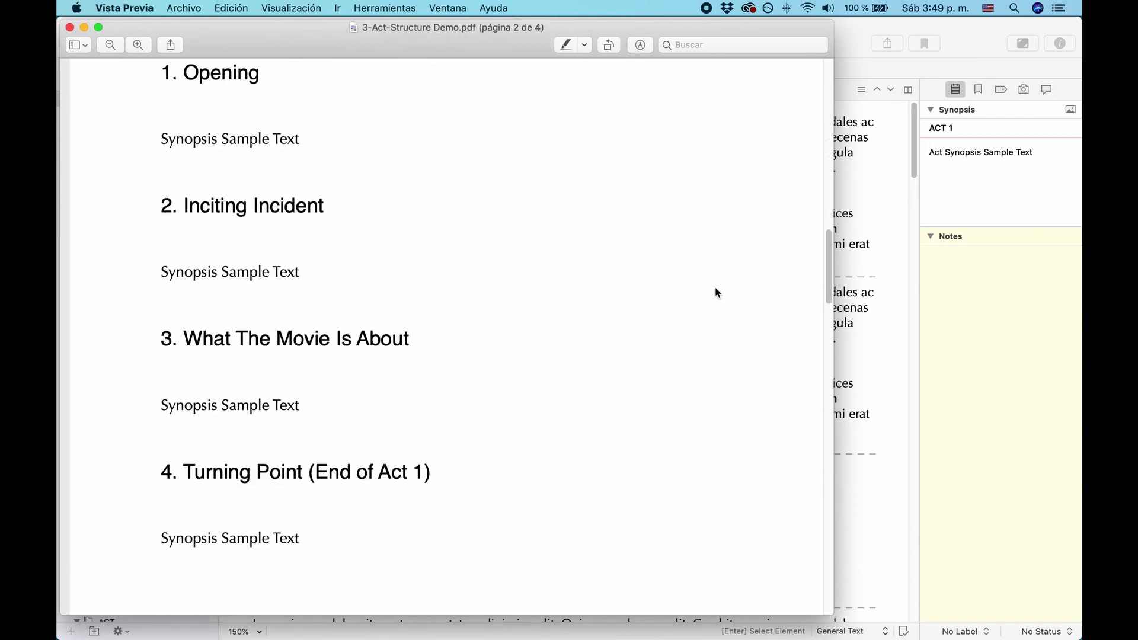
scroll(714, 289, "down", 15)
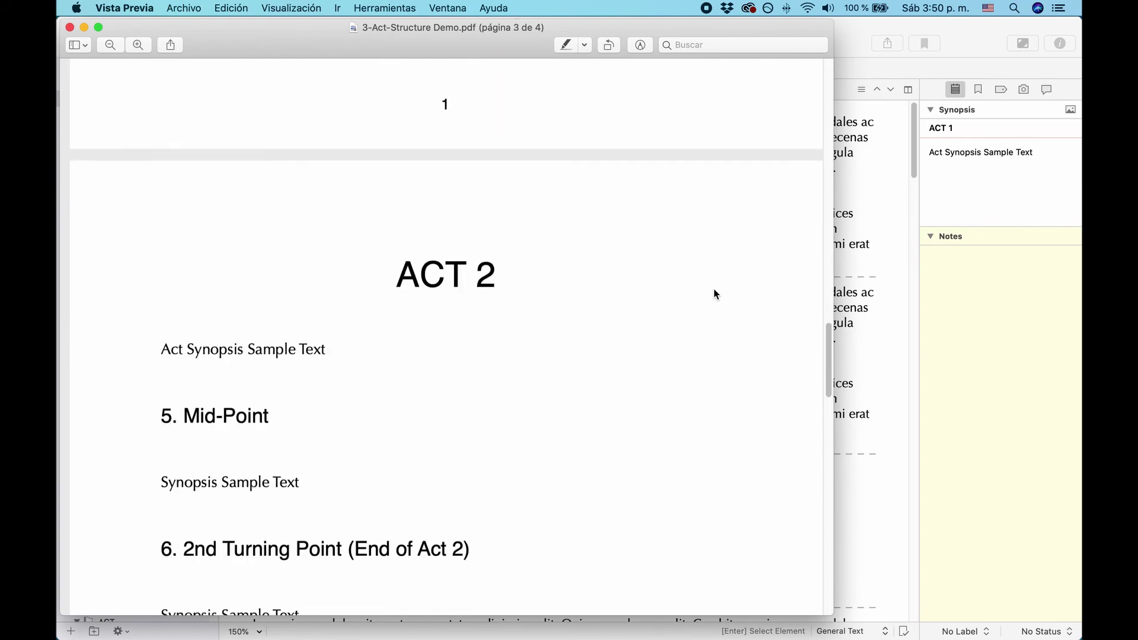
scroll(713, 294, "down", 15)
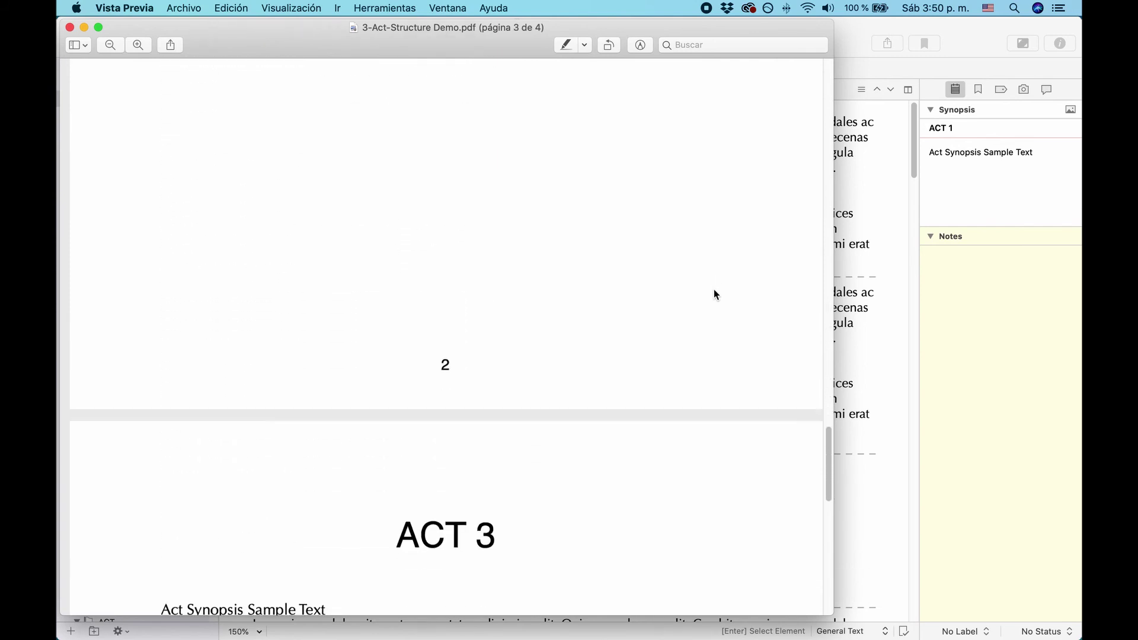
scroll(714, 294, "down", 5)
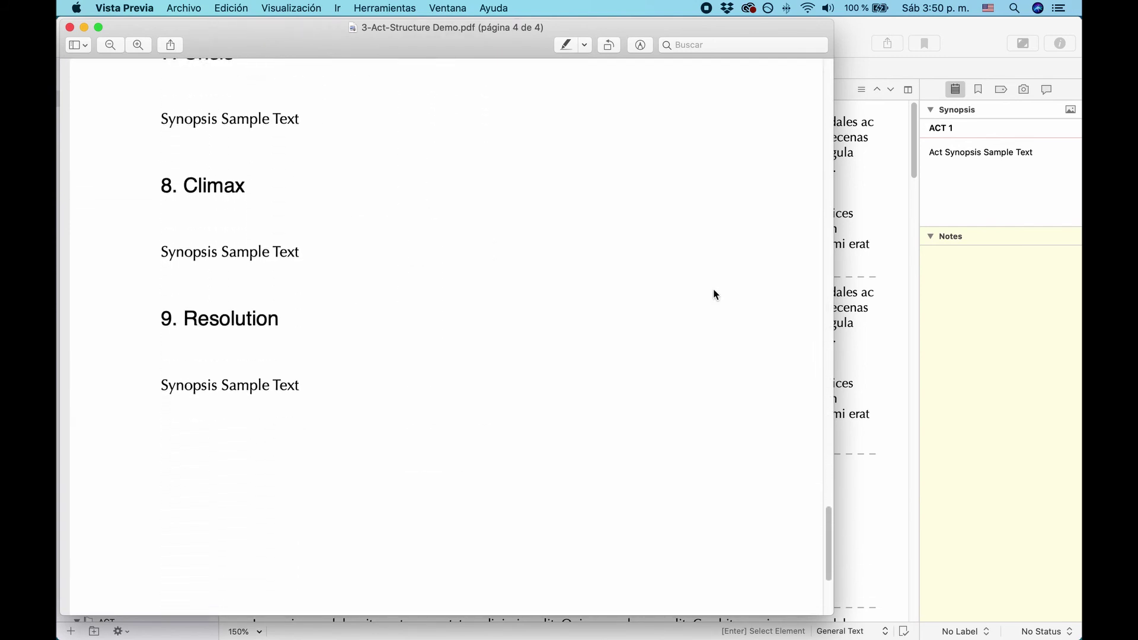
left_click(69, 28)
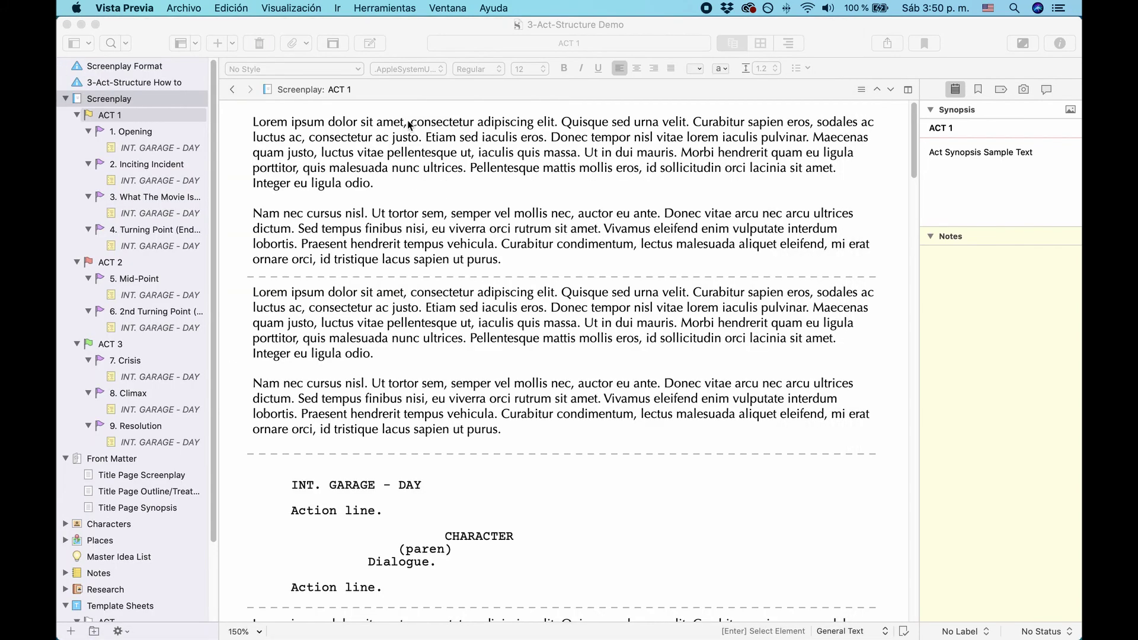
Return to Scrivener and compile the project to PDF with the Screenplay format, replacing 3-Act-Structure Demo.pdf on the Desktop.
left_click(370, 27)
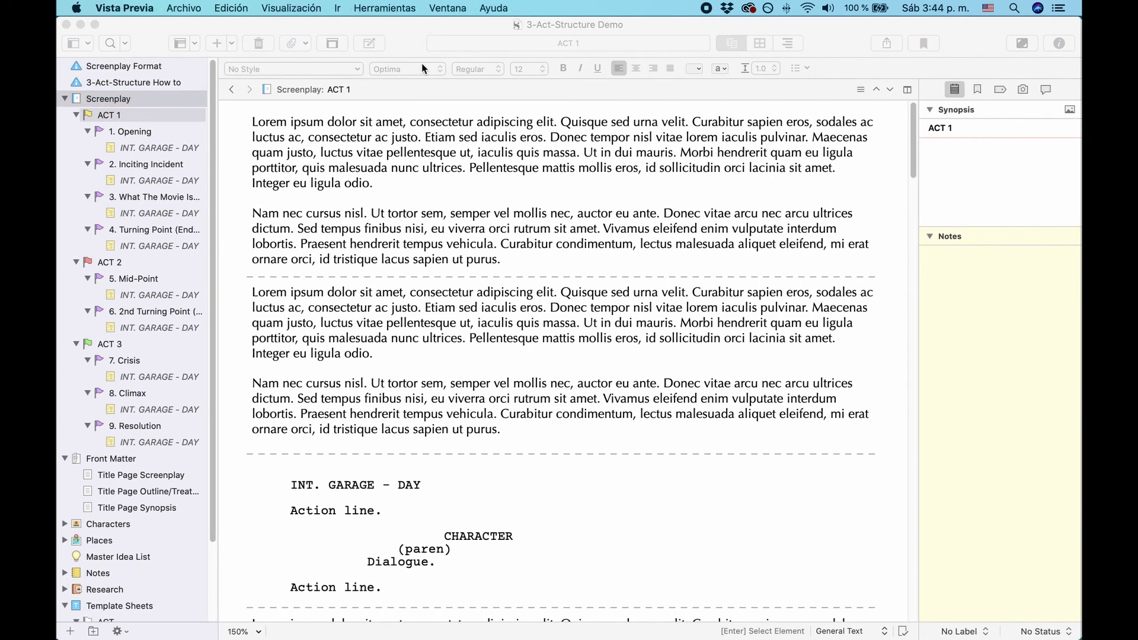
left_click(417, 33)
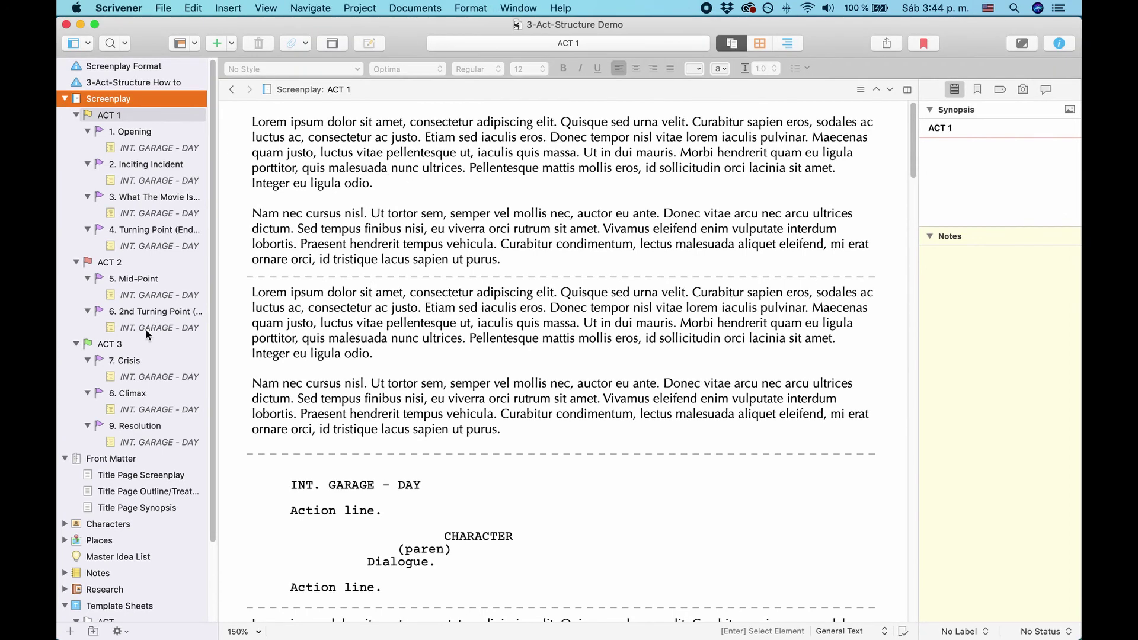
left_click(166, 8)
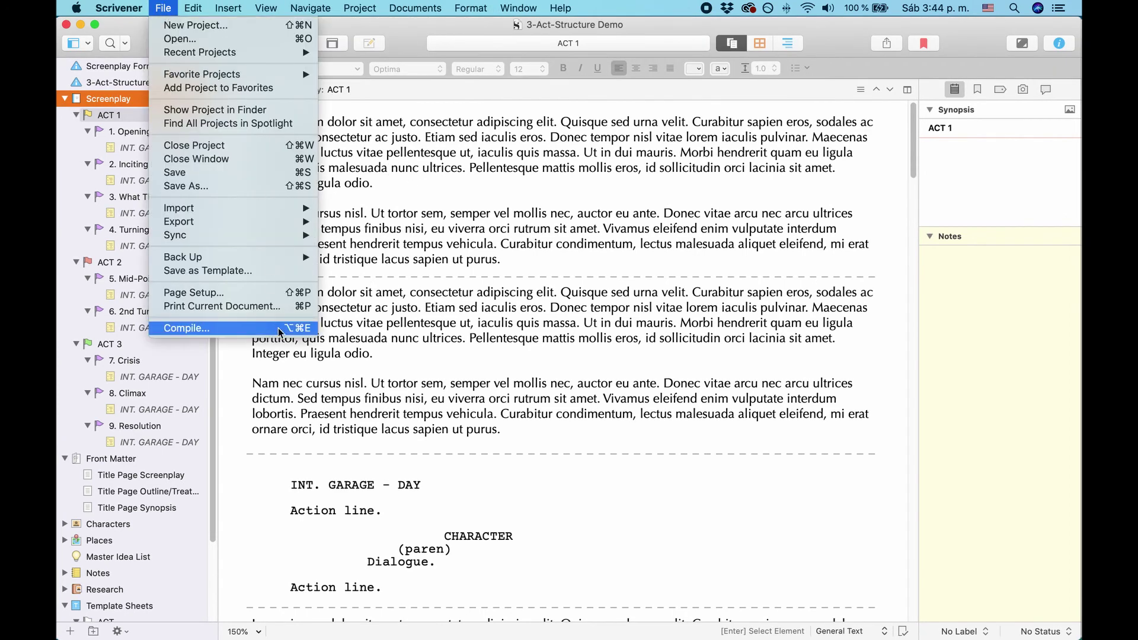
left_click(270, 329)
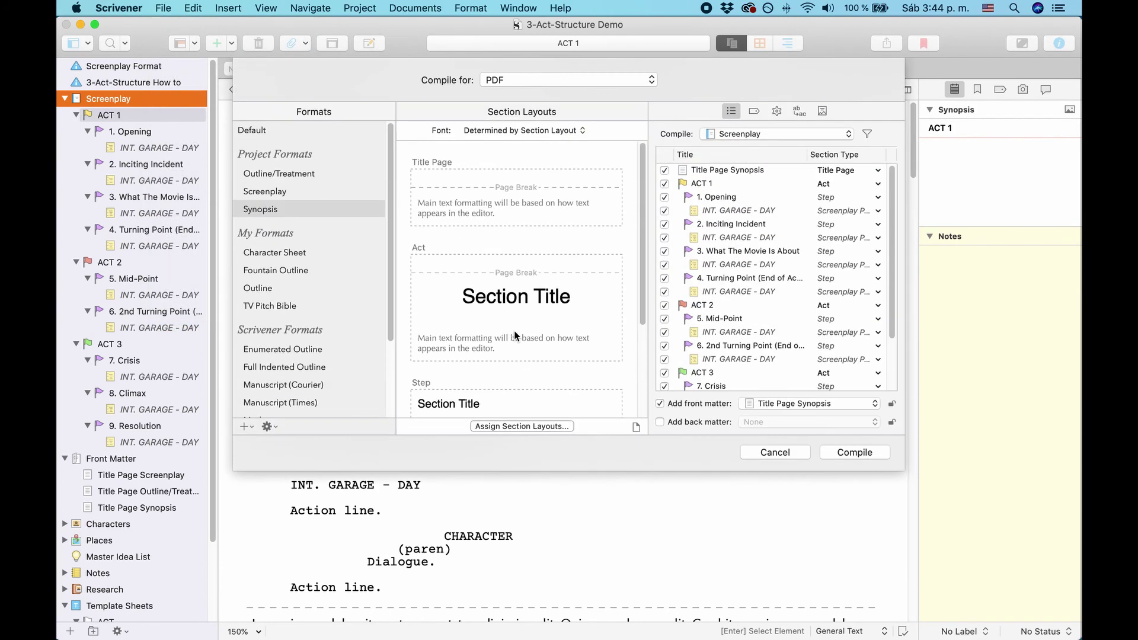
left_click(256, 190)
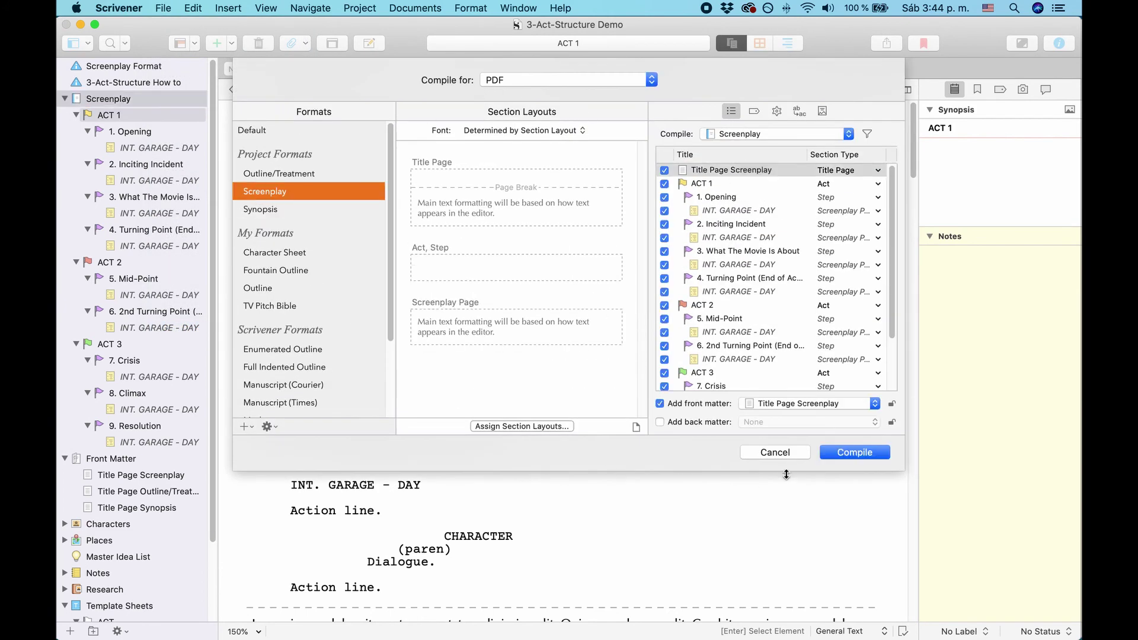
left_click(855, 454)
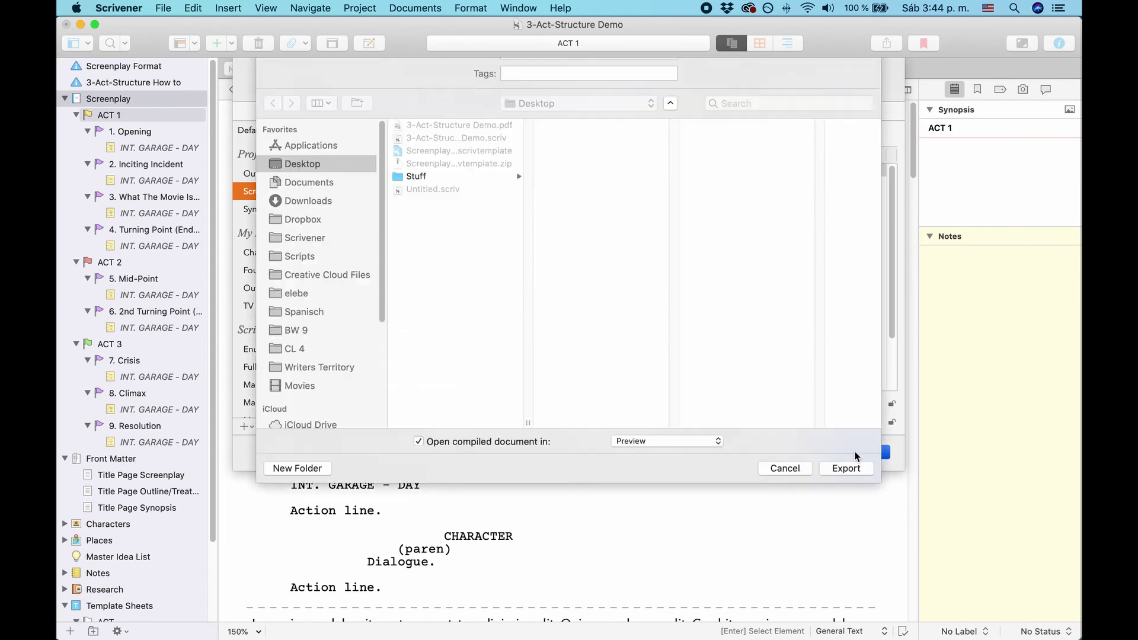
left_click(846, 492)
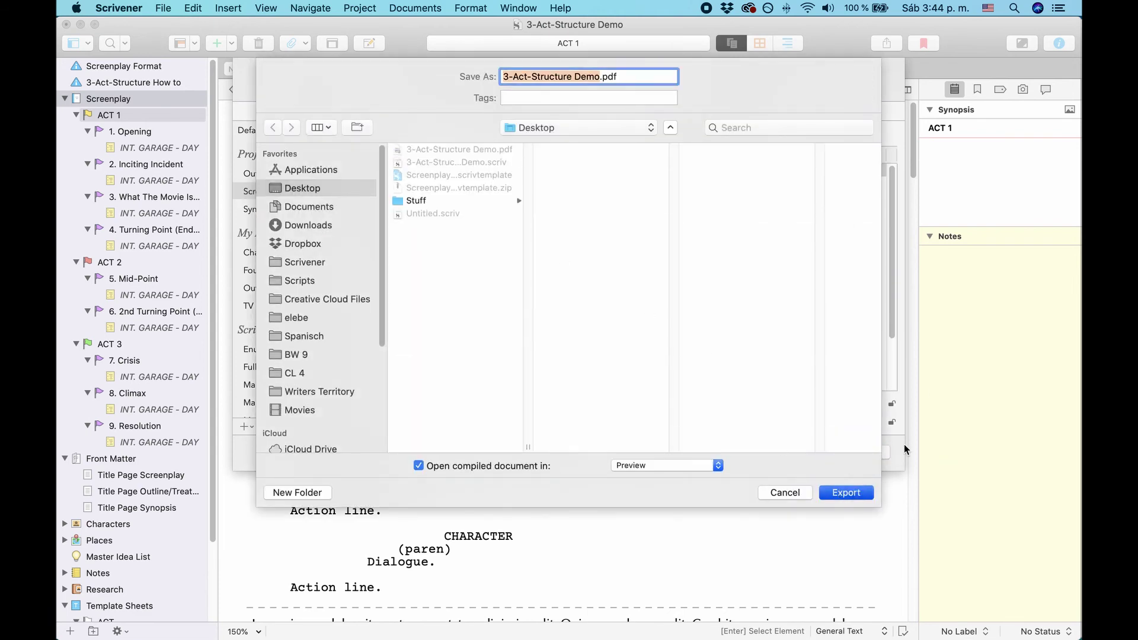
left_click(669, 140)
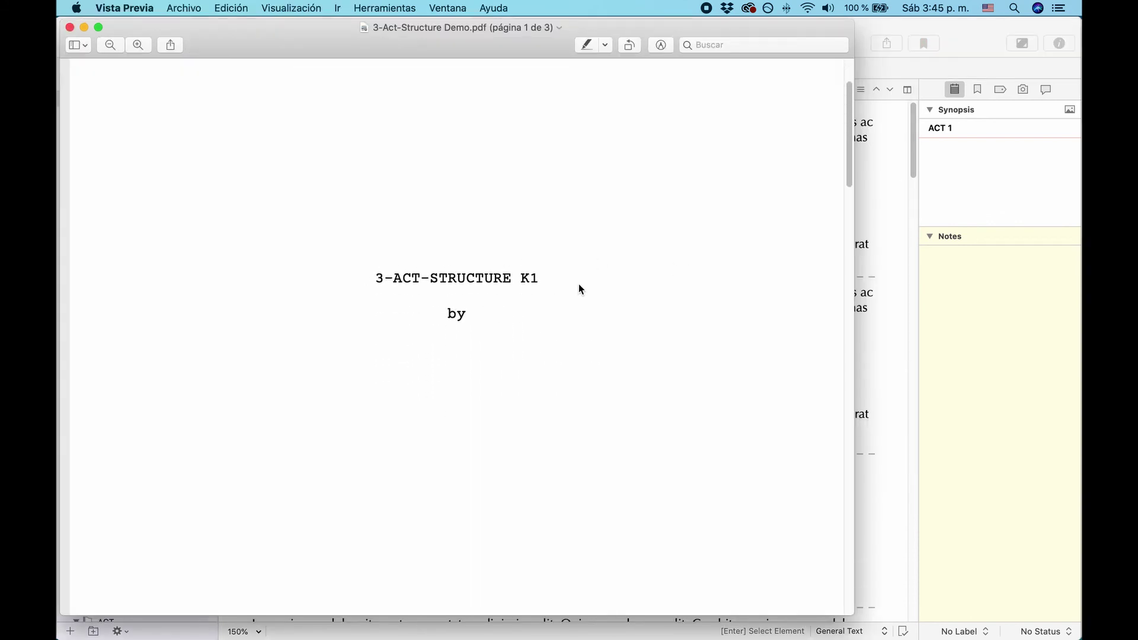
Review the exported screenplay PDF's title page, contact details, page numbering and scene pages, and close it.
scroll(578, 283, "down", 5)
scroll(506, 263, "down", 8)
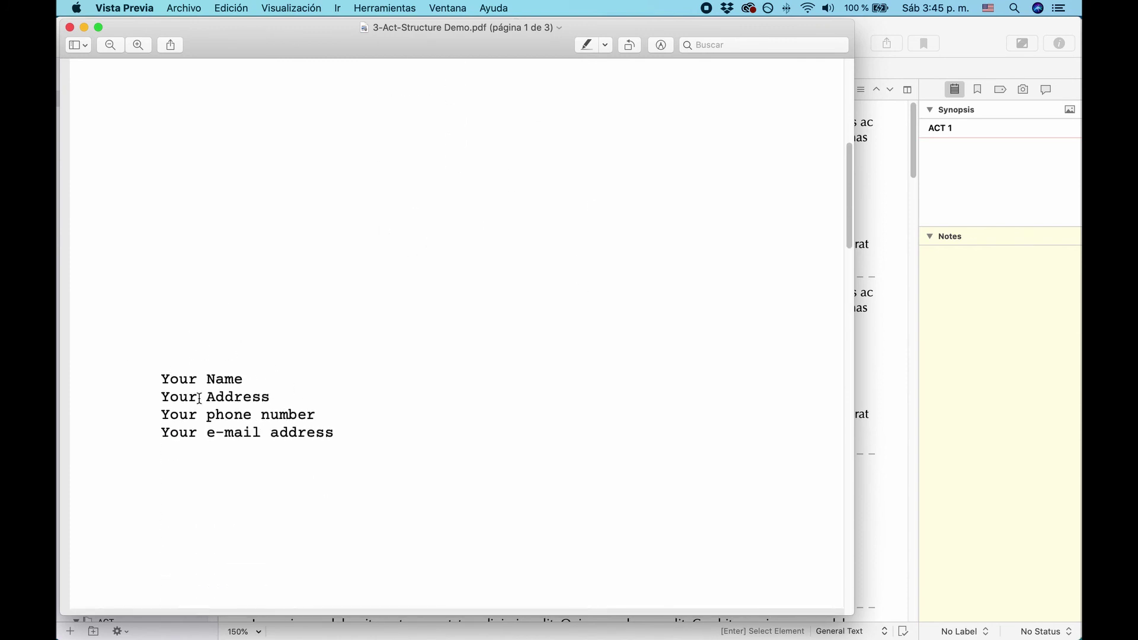
scroll(494, 356, "down", 14)
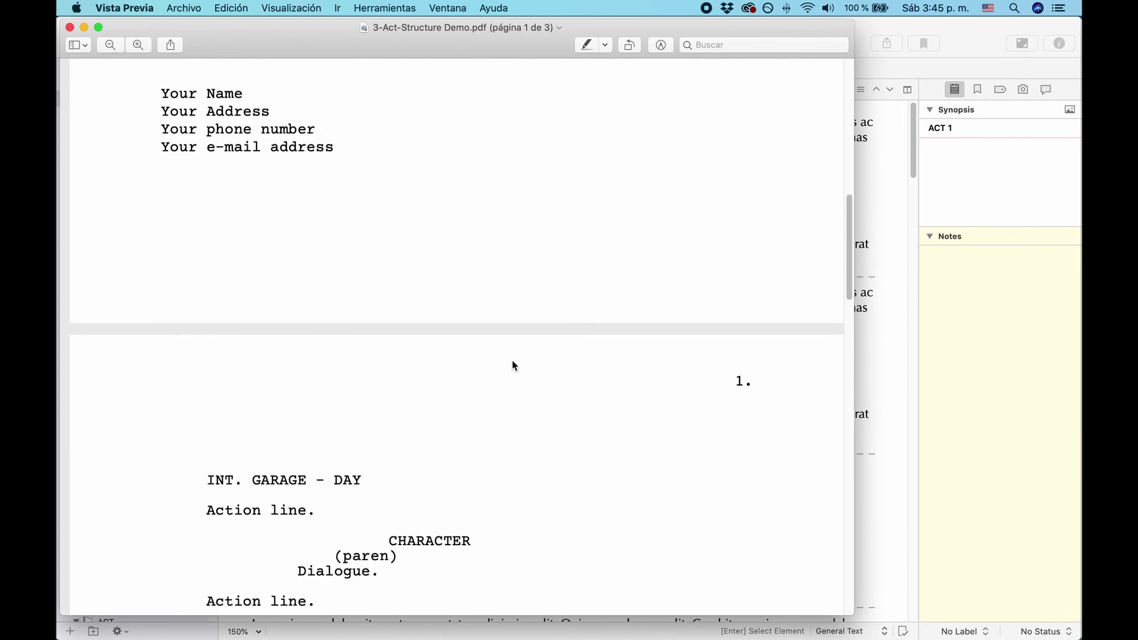
scroll(514, 365, "up", 12)
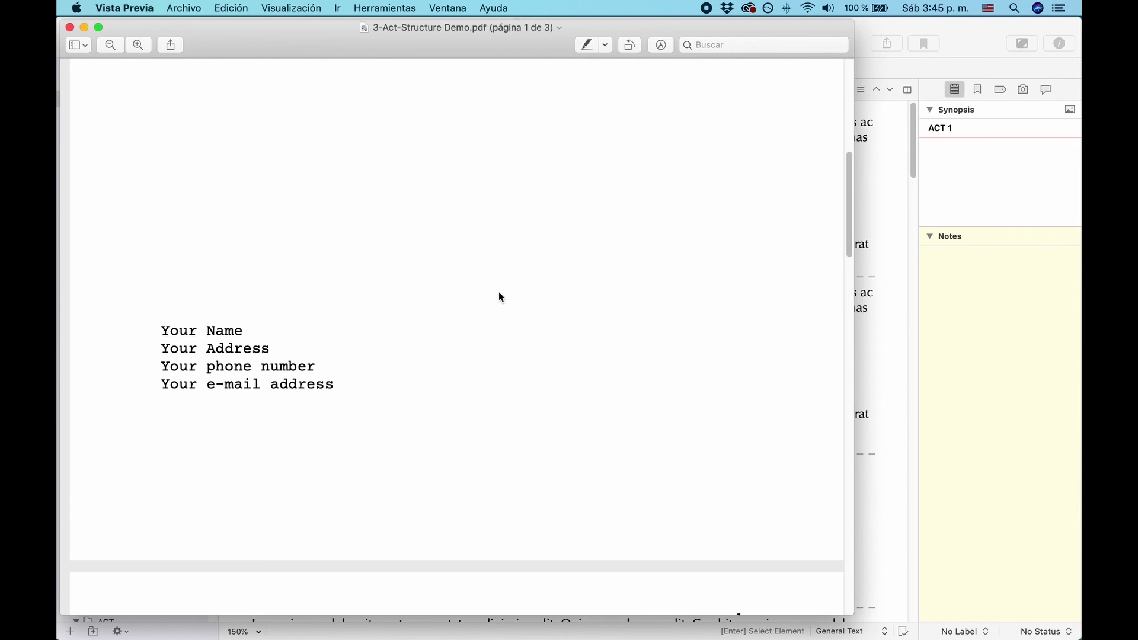
scroll(501, 293, "down", 20)
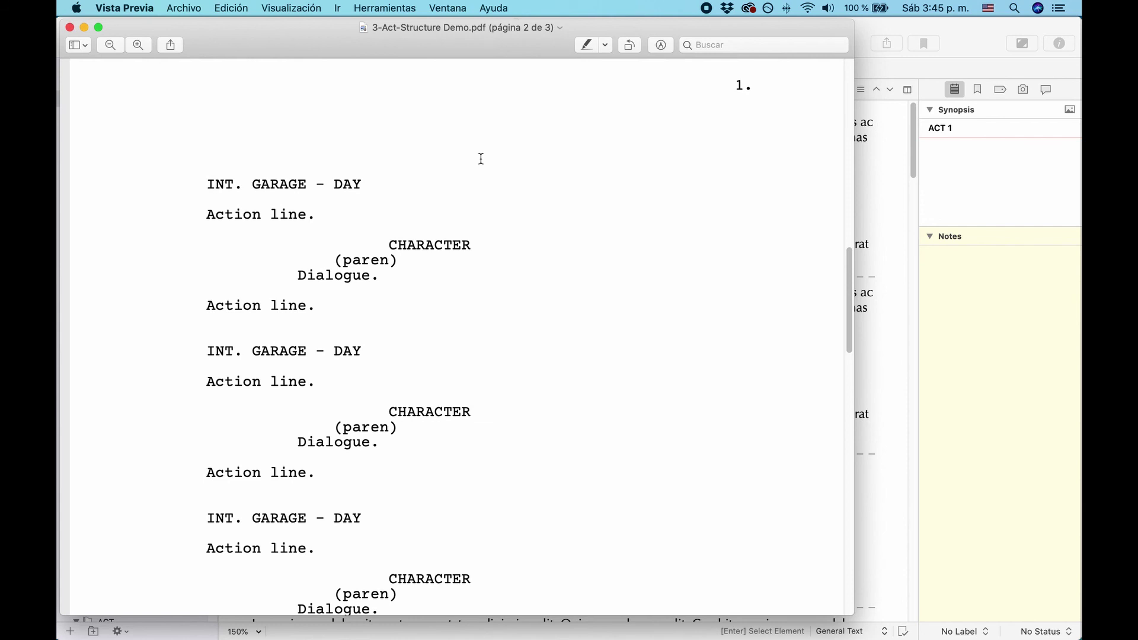
scroll(484, 231, "down", 5)
scroll(486, 240, "down", 3)
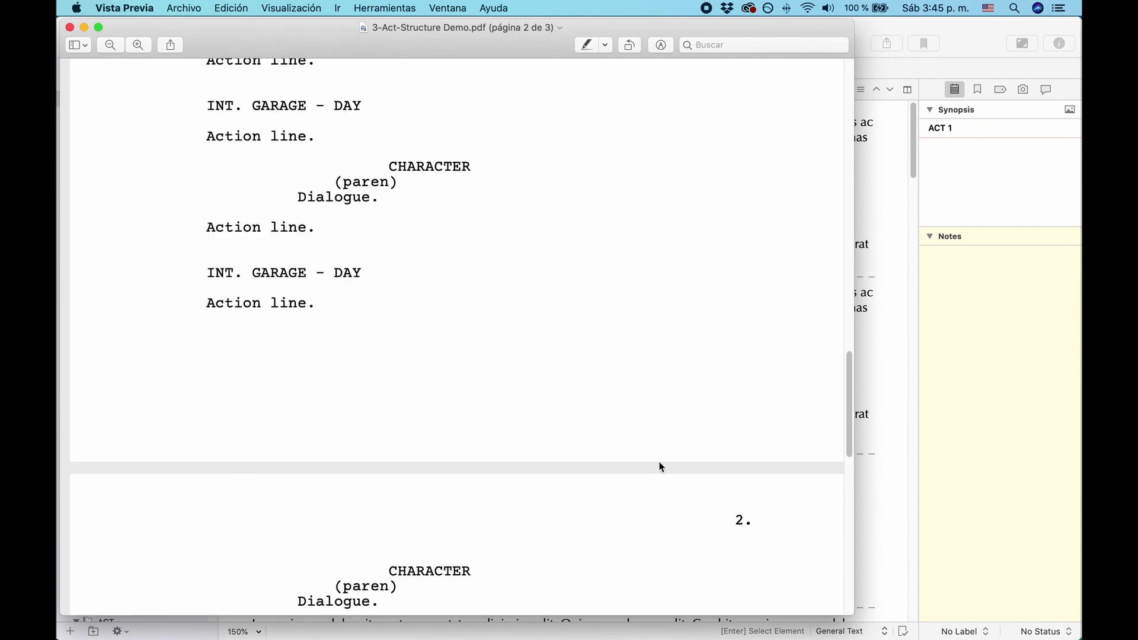
scroll(704, 464, "down", 6)
scroll(704, 465, "down", 10)
scroll(704, 459, "up", 20)
scroll(706, 460, "up", 10)
left_click_drag(403, 48, 500, 29)
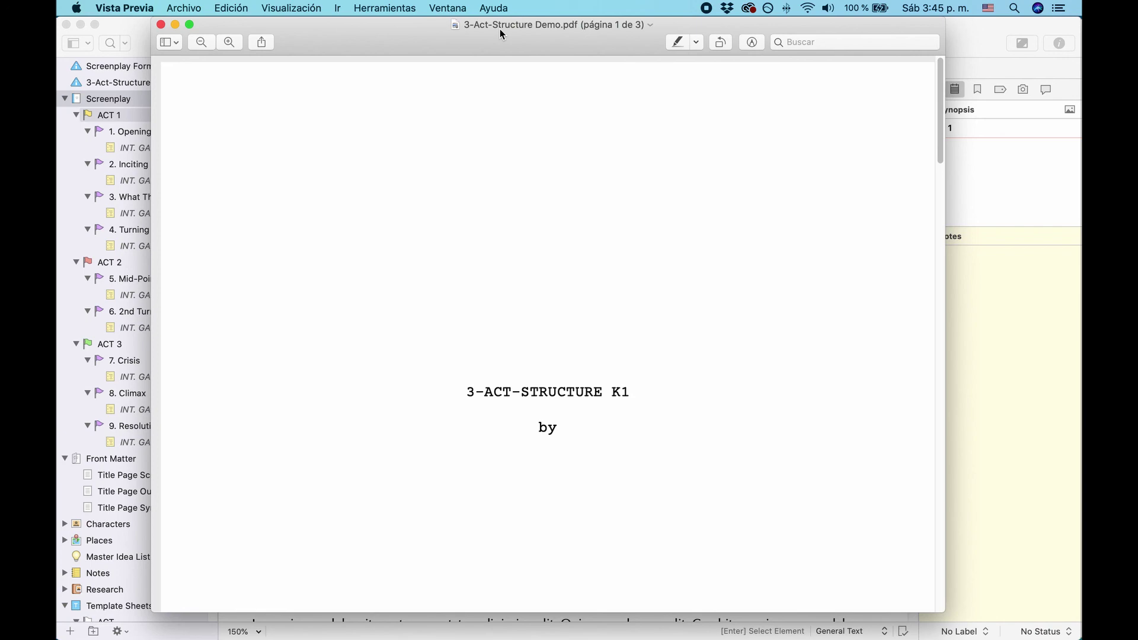
left_click(145, 27)
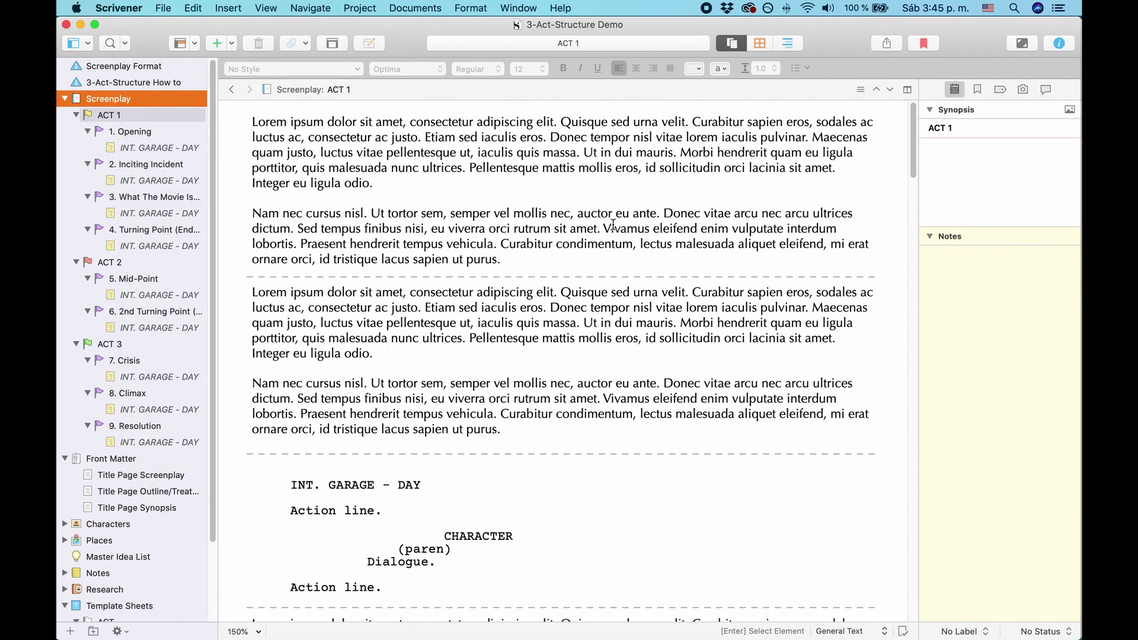